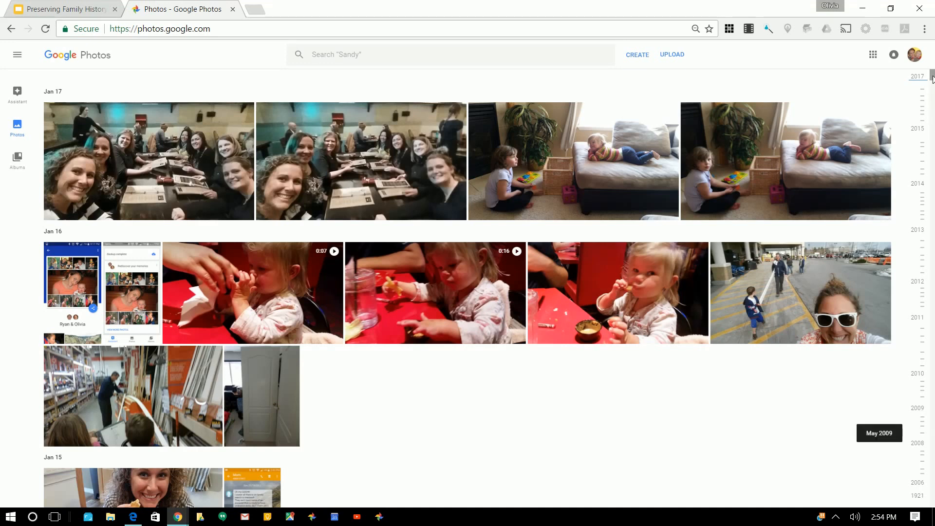
# Jump the library back to Sep 1921 and browse the old family photos, then reveal the hidden taskbar icons
pyautogui.moveTo(934, 92); pyautogui.dragTo(933, 500)
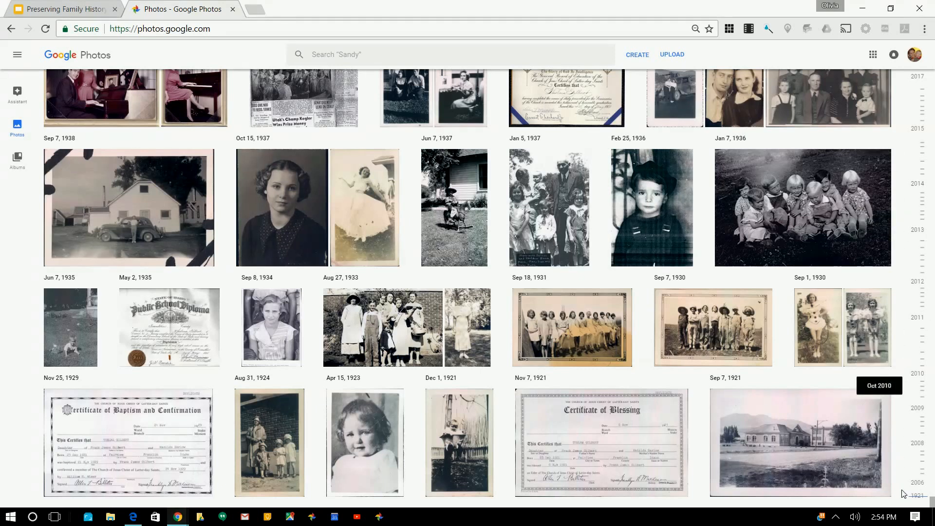
pyautogui.scroll(5, 715, 257)
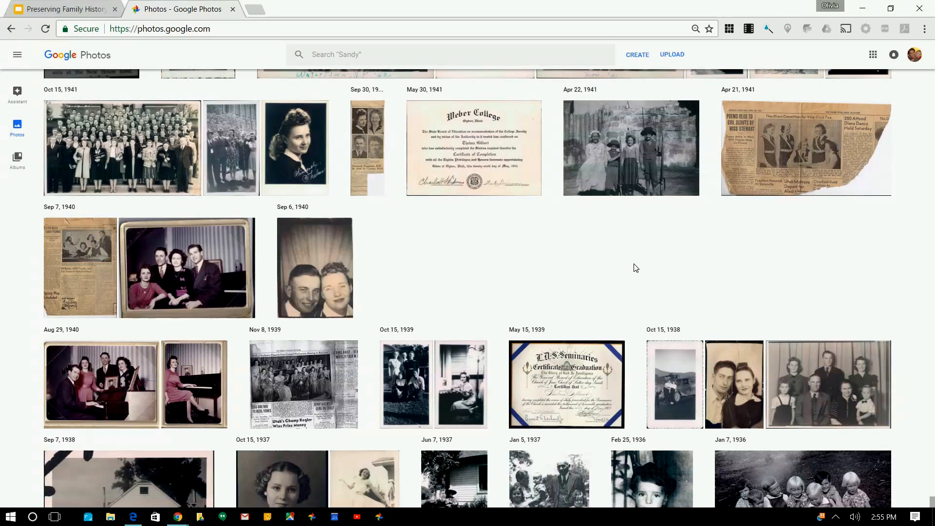
pyautogui.scroll(7, 739, 233)
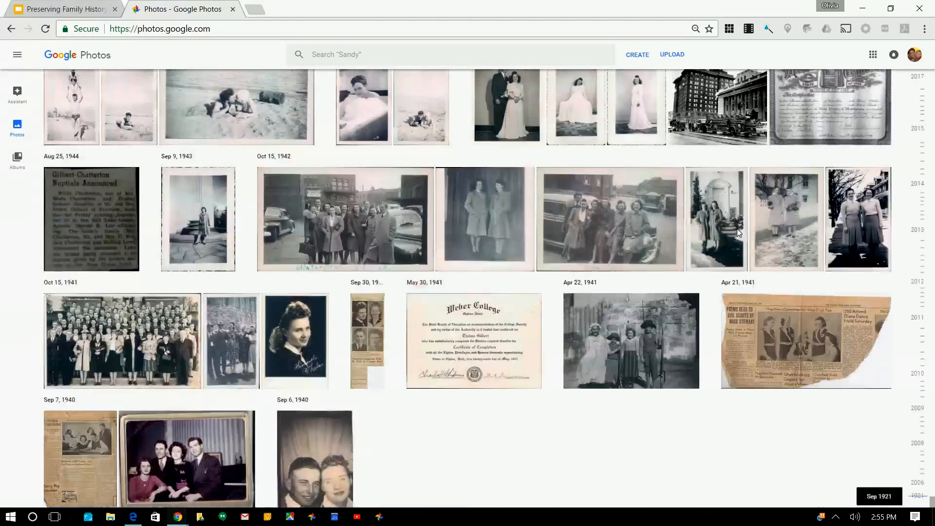
pyautogui.scroll(5, 737, 229)
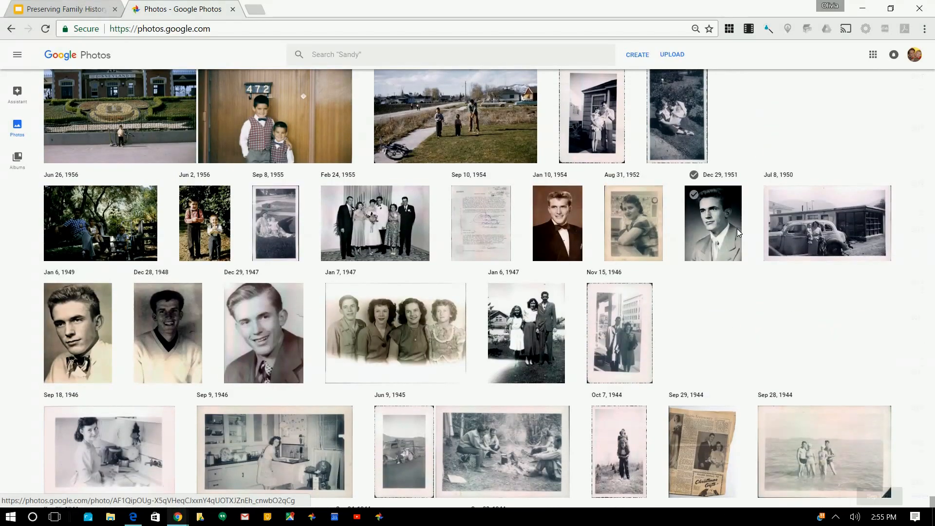
pyautogui.scroll(-10, 738, 232)
pyautogui.scroll(-5, 739, 233)
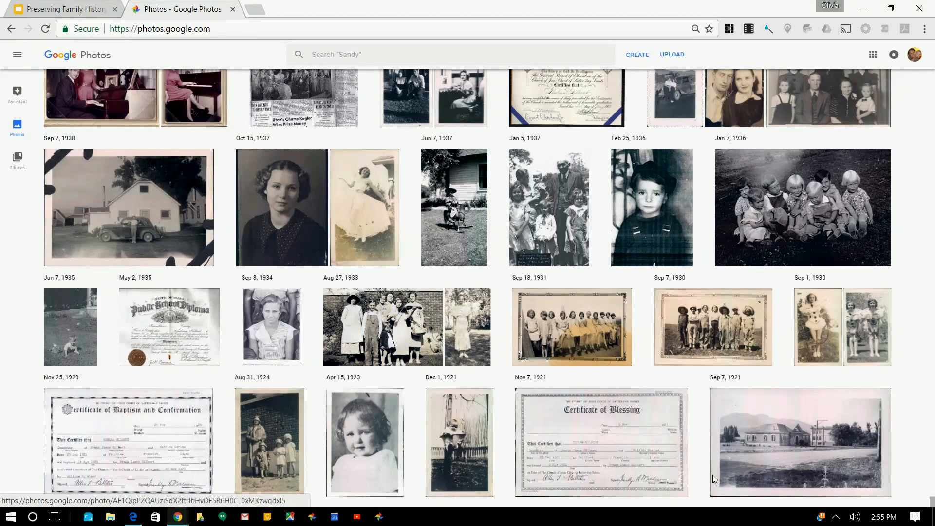
pyautogui.click(840, 522)
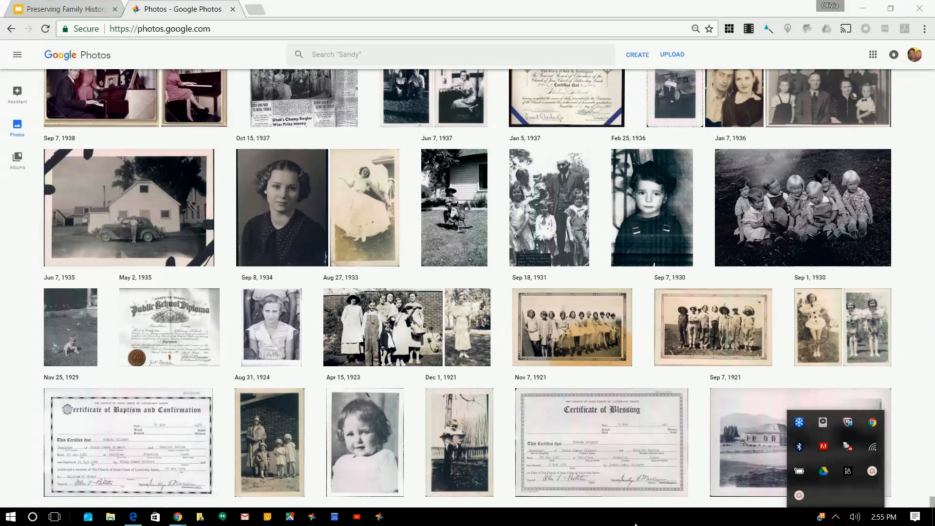
# Select twelve January photos from Jan 17 to Jan 15, excluding one screenshot, and choose Add to album
pyautogui.click(314, 519)
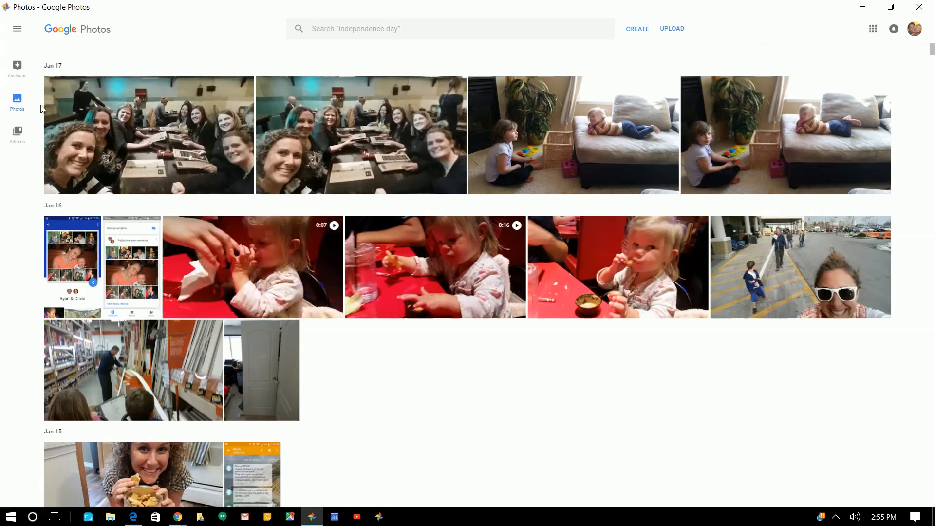
pyautogui.click(54, 86)
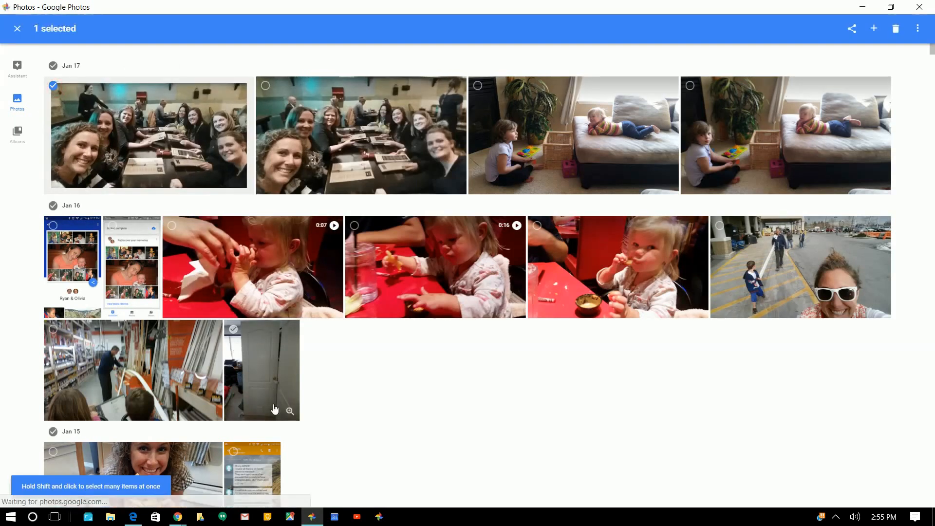
pyautogui.scroll(-4, 275, 402)
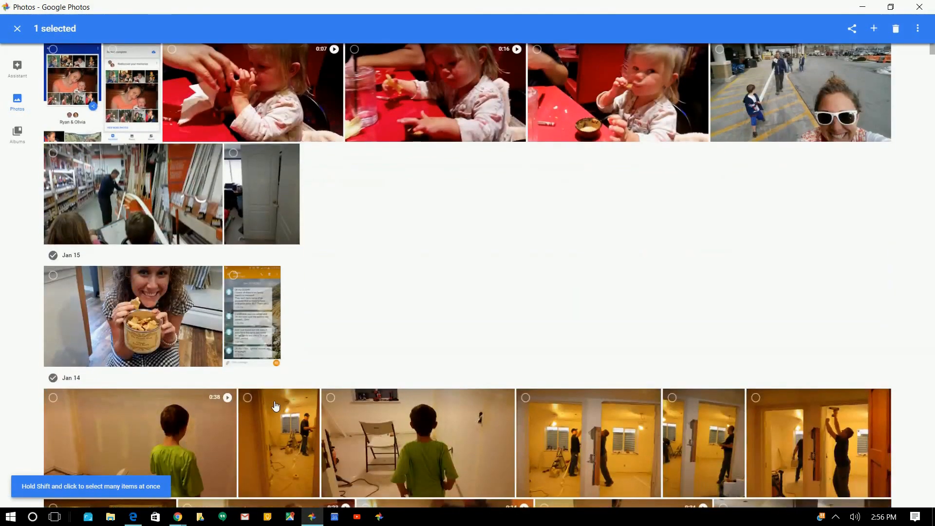
pyautogui.scroll(-3, 275, 406)
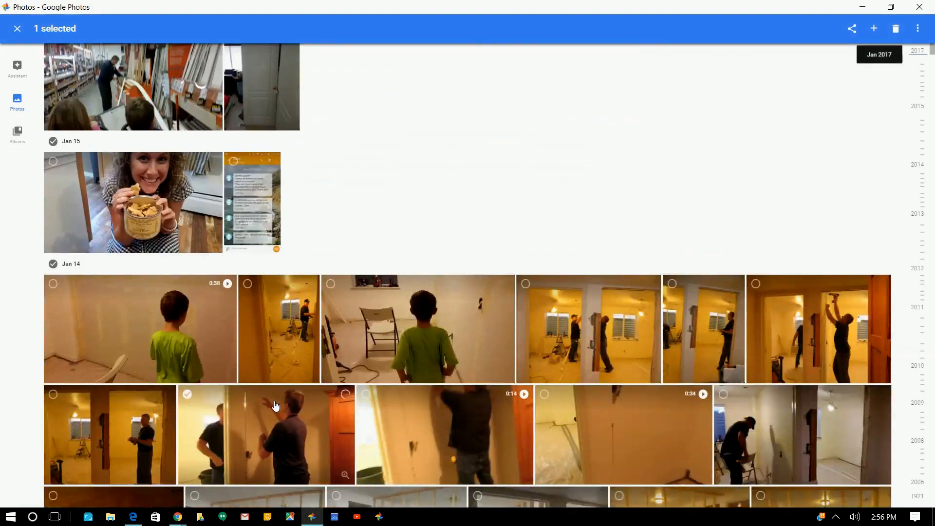
pyautogui.keyDown('shift'); pyautogui.click(167, 201); pyautogui.keyUp('shift')
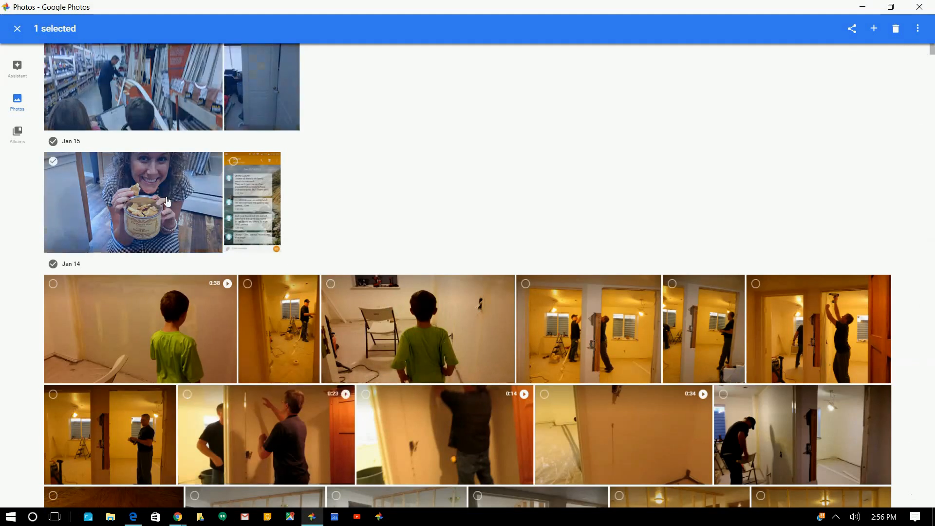
pyautogui.scroll(6, 430, 175)
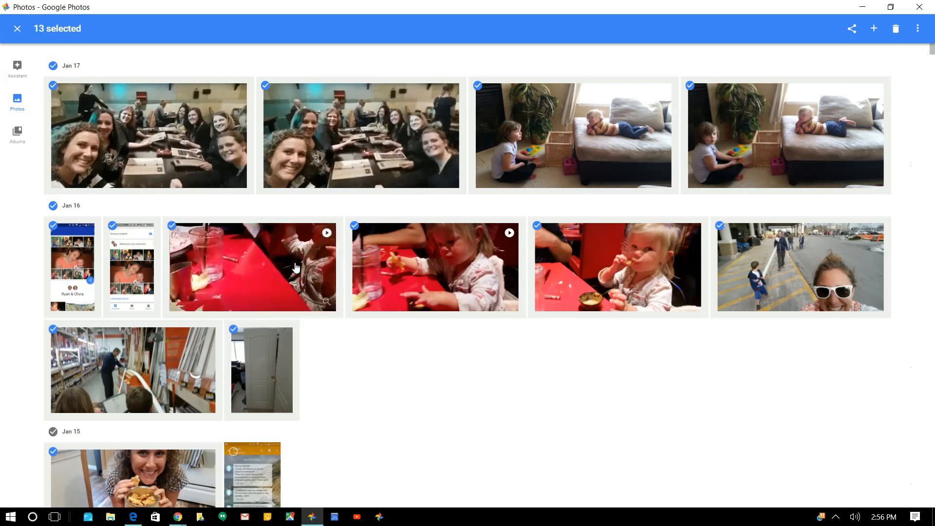
pyautogui.click(142, 222)
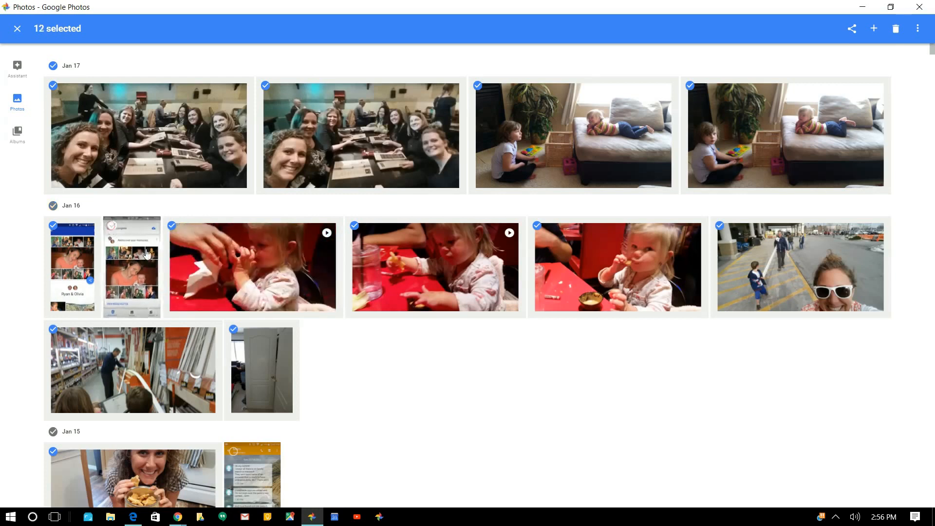
pyautogui.click(874, 29)
pyautogui.click(844, 37)
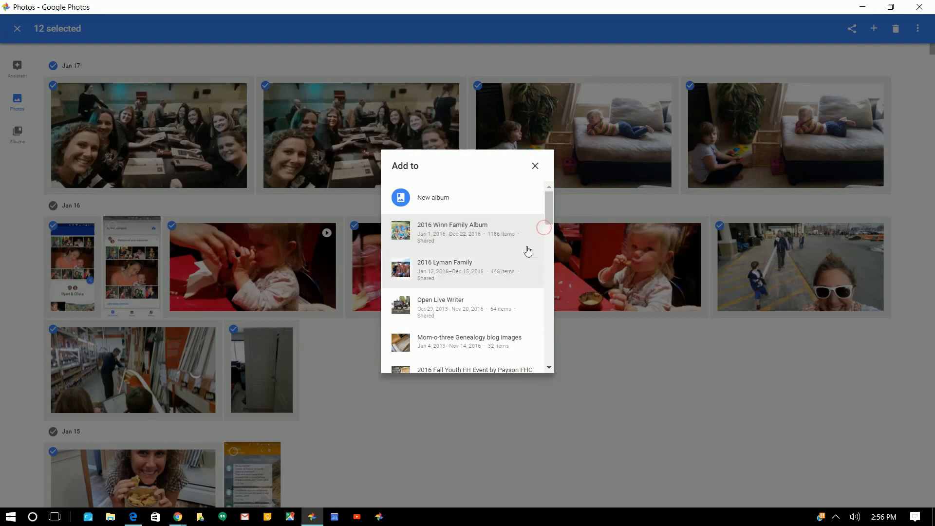
# Create a new album holding the twelve selected Jan 15–17 photos
pyautogui.moveTo(551, 212)
pyautogui.mouseDown()
pyautogui.moveTo(549, 314)
pyautogui.moveTo(545, 198)
pyautogui.mouseUp()
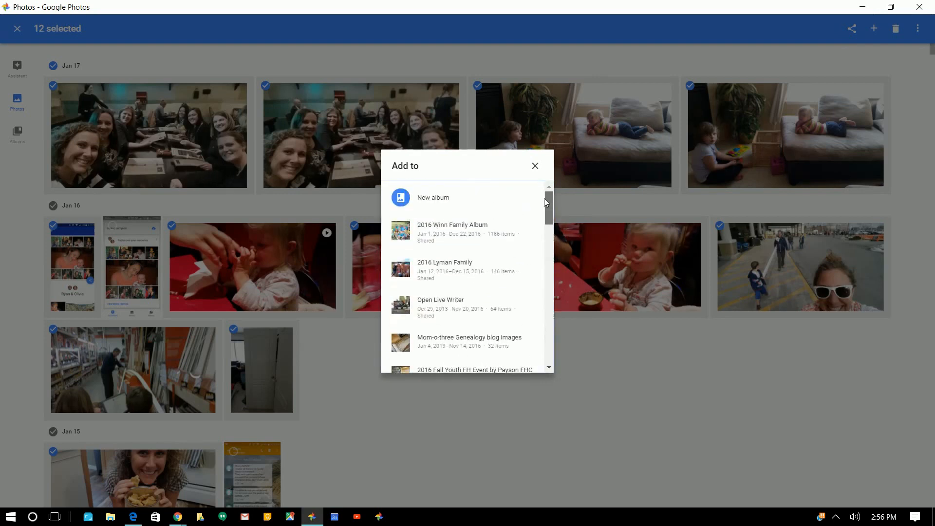
pyautogui.click(434, 203)
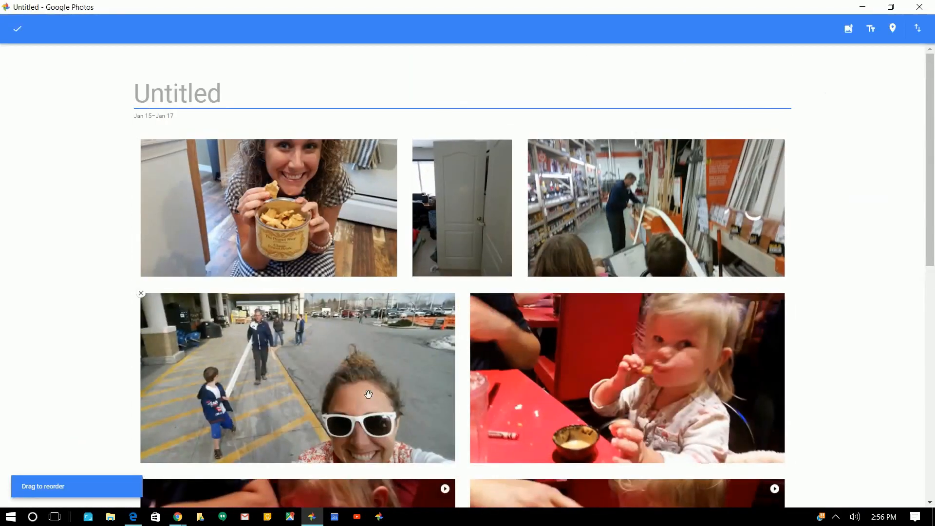
# Type the subject's name and '1921 - 2005' as the album title, then erase it and close the window
pyautogui.scroll(-10, 496, 420)
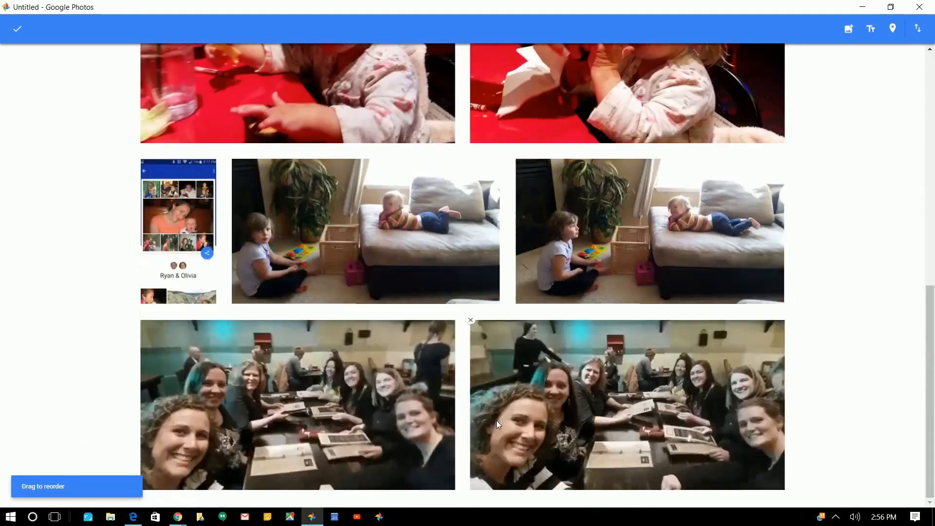
pyautogui.scroll(10, 496, 420)
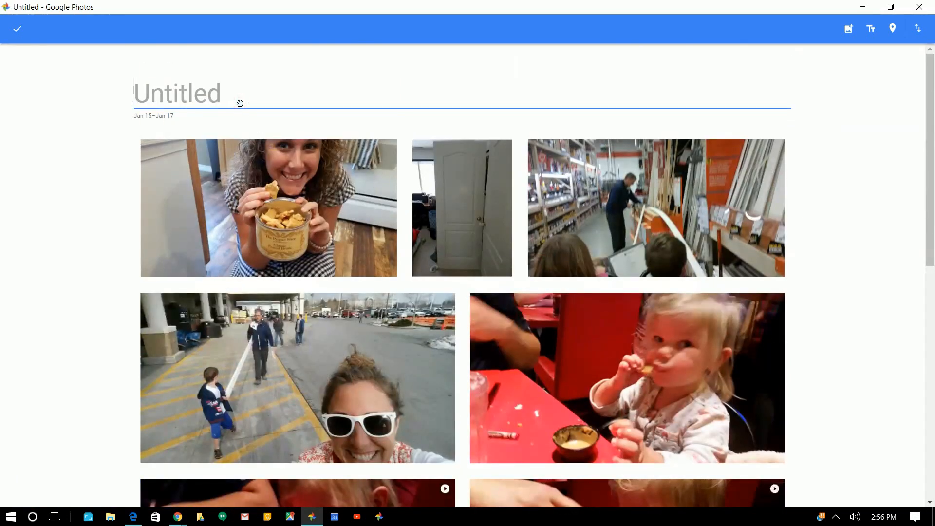
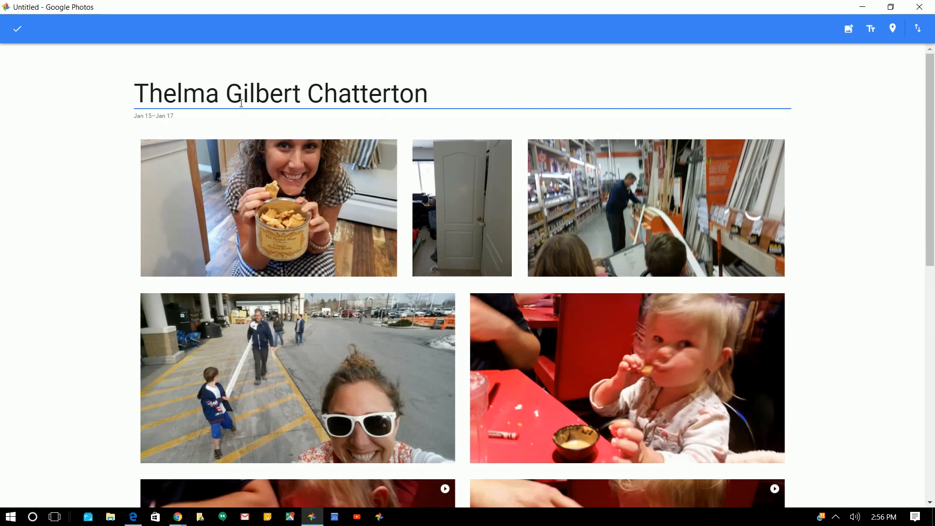
pyautogui.write('1921 - 2005')
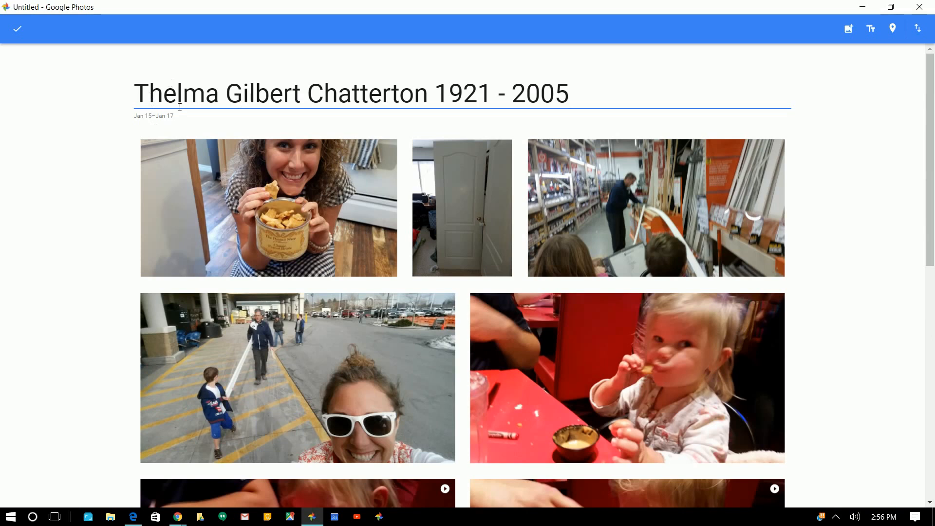
pyautogui.press('BackSpace')
pyautogui.press('BackSpace')
pyautogui.press('BackSpace')
pyautogui.press('BackSpace')
pyautogui.press('BackSpace')
pyautogui.press('BackSpace')
pyautogui.press('BackSpace')
pyautogui.press('BackSpace')
pyautogui.press('BackSpace')
pyautogui.press('BackSpace')
pyautogui.press('BackSpace')
pyautogui.press('BackSpace')
pyautogui.press('BackSpace')
pyautogui.press('BackSpace')
pyautogui.press('BackSpace')
pyautogui.press('BackSpace')
pyautogui.press('BackSpace')
pyautogui.press('BackSpace')
pyautogui.press('BackSpace')
pyautogui.press('BackSpace')
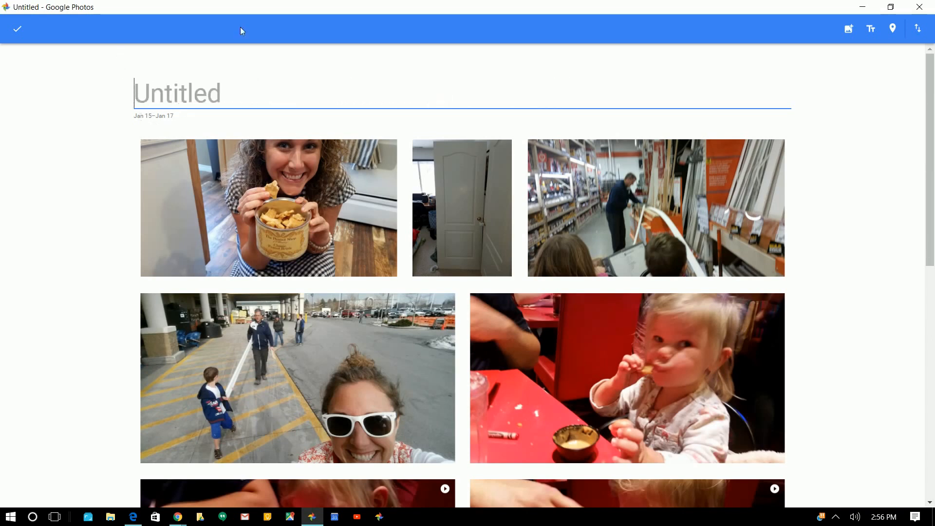
pyautogui.click(918, 10)
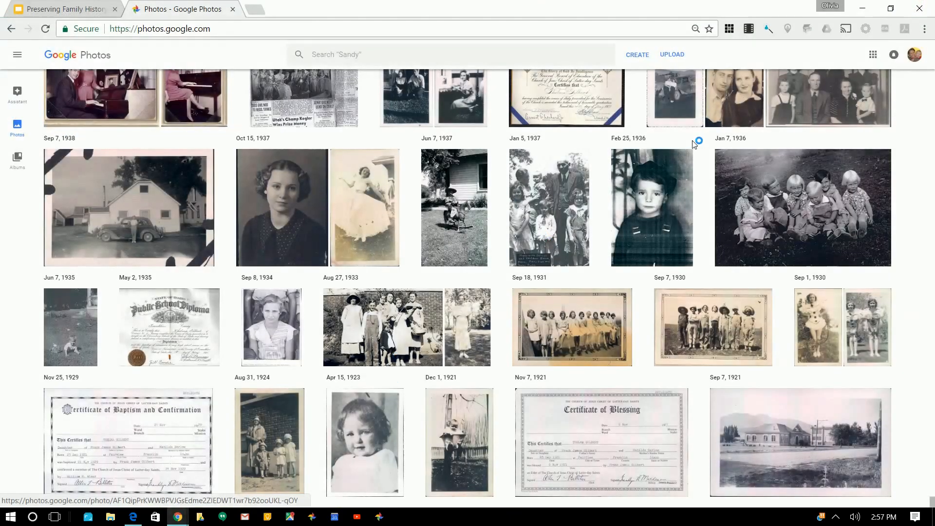
# Open the 1921 - 2005 memorial album from Albums and start editing its Fairview location
pyautogui.click(17, 159)
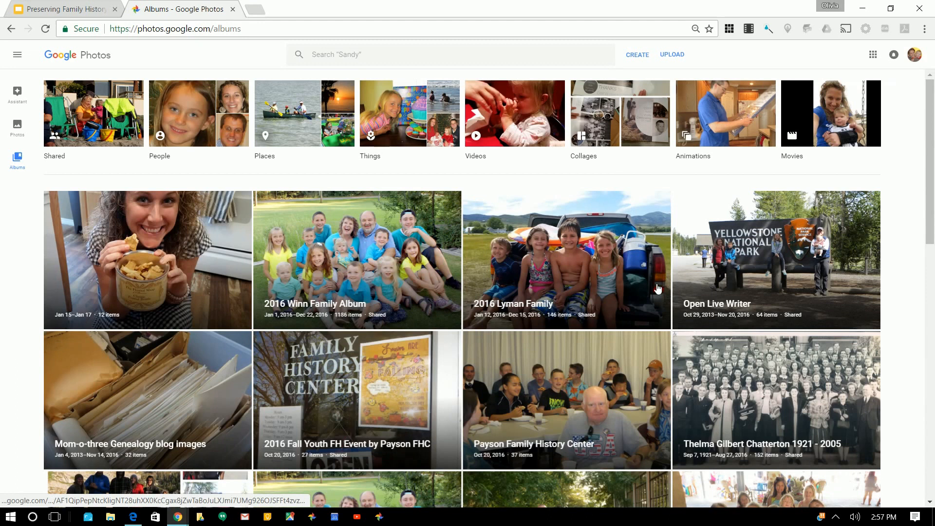
pyautogui.click(731, 369)
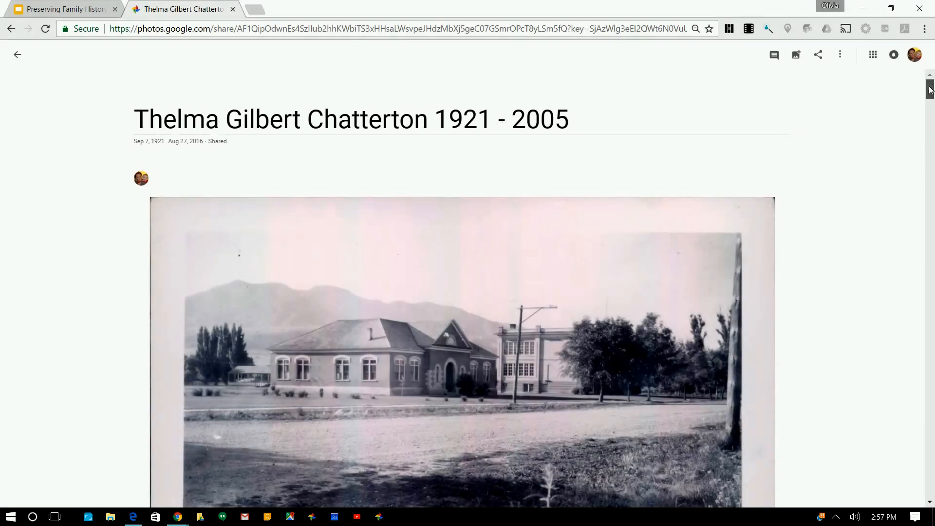
pyautogui.scroll(-3, 930, 97)
pyautogui.scroll(-3, 931, 95)
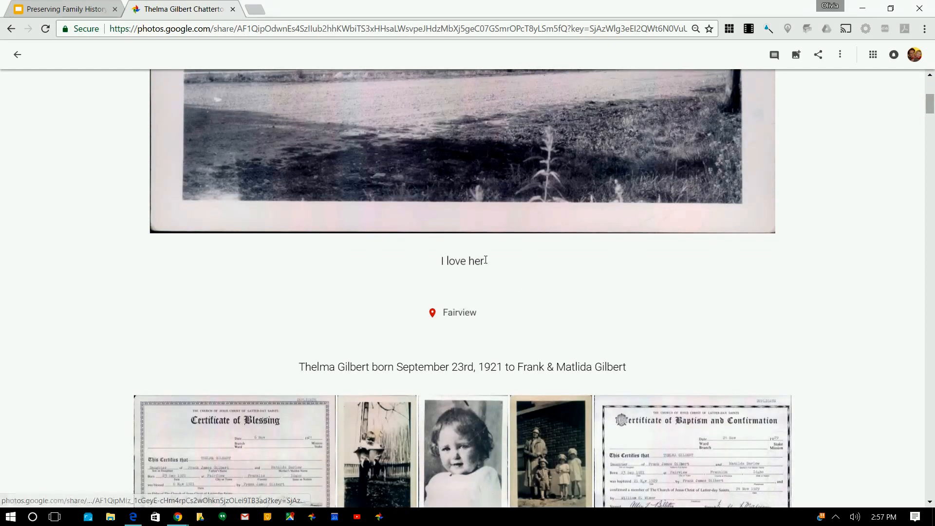
pyautogui.moveTo(933, 108)
pyautogui.mouseDown()
pyautogui.moveTo(934, 118)
pyautogui.moveTo(933, 109)
pyautogui.mouseUp()
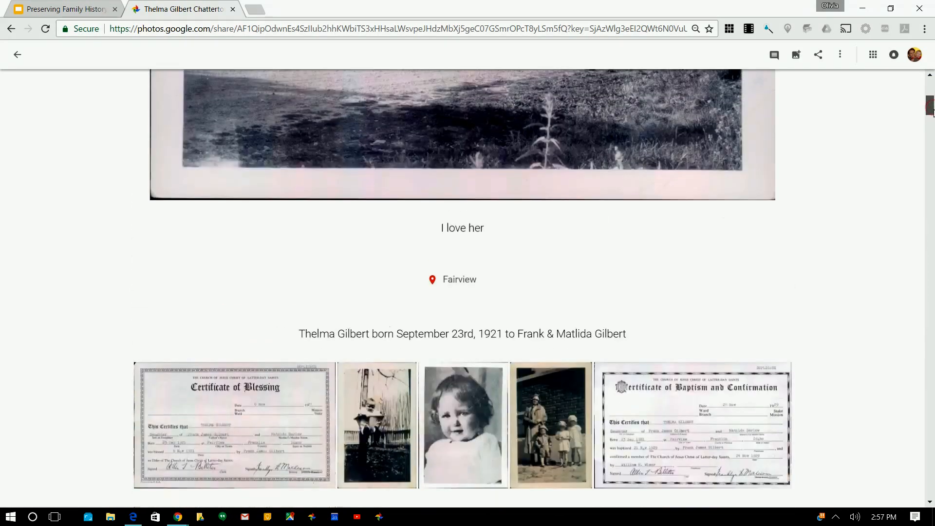
pyautogui.click(464, 277)
# Set the album location to the suggested Fairview entry
pyautogui.click(438, 310)
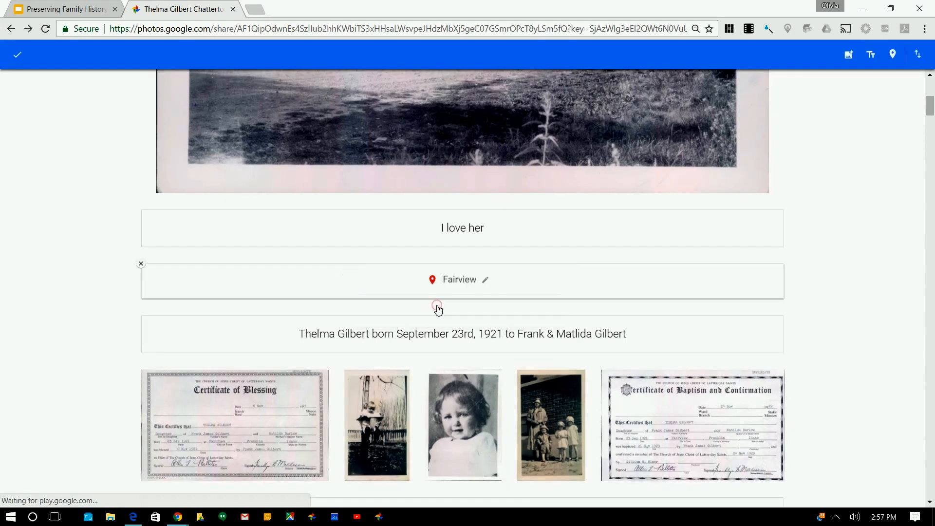
pyautogui.click(860, 344)
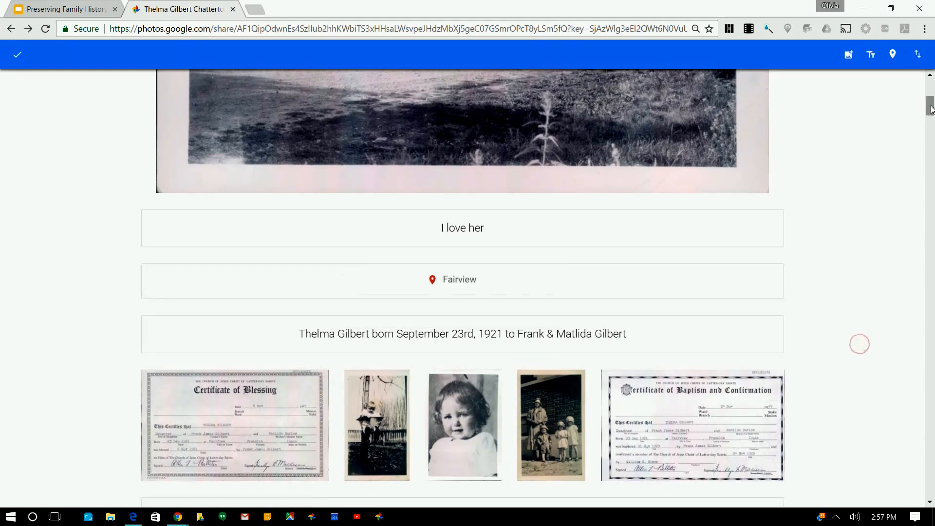
pyautogui.moveTo(930, 108); pyautogui.dragTo(931, 116)
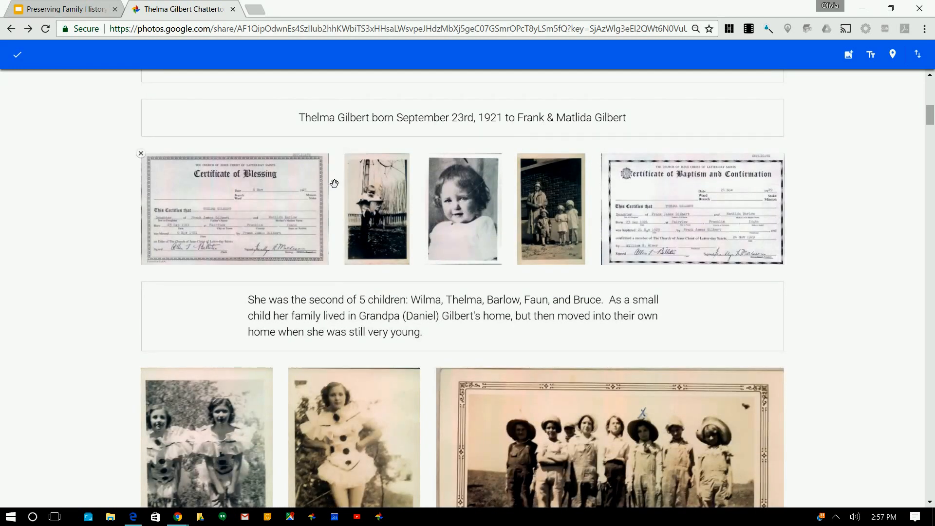
# Move the Certificate of Blessing to lead the first row, with the siblings caption after it
pyautogui.moveTo(292, 210); pyautogui.dragTo(143, 316)
pyautogui.moveTo(614, 176); pyautogui.dragTo(616, 377)
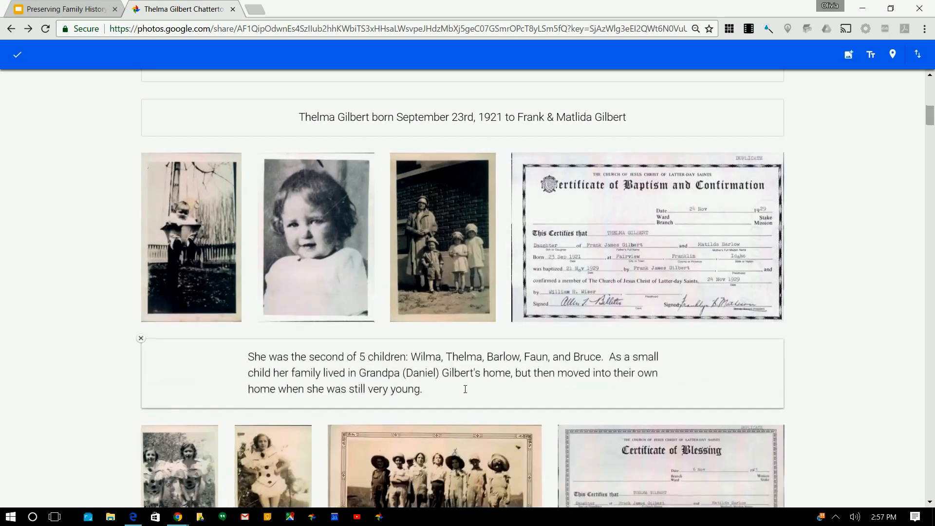
pyautogui.scroll(-3, 616, 377)
pyautogui.moveTo(638, 341); pyautogui.dragTo(167, 141)
pyautogui.moveTo(182, 187); pyautogui.dragTo(341, 113)
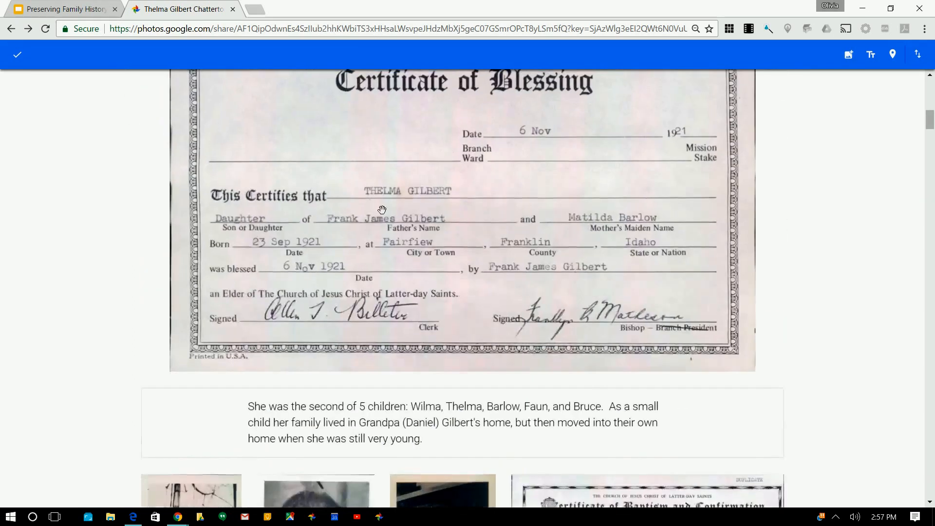
# Open the siblings caption for editing and close it unchanged
pyautogui.scroll(-5, 452, 292)
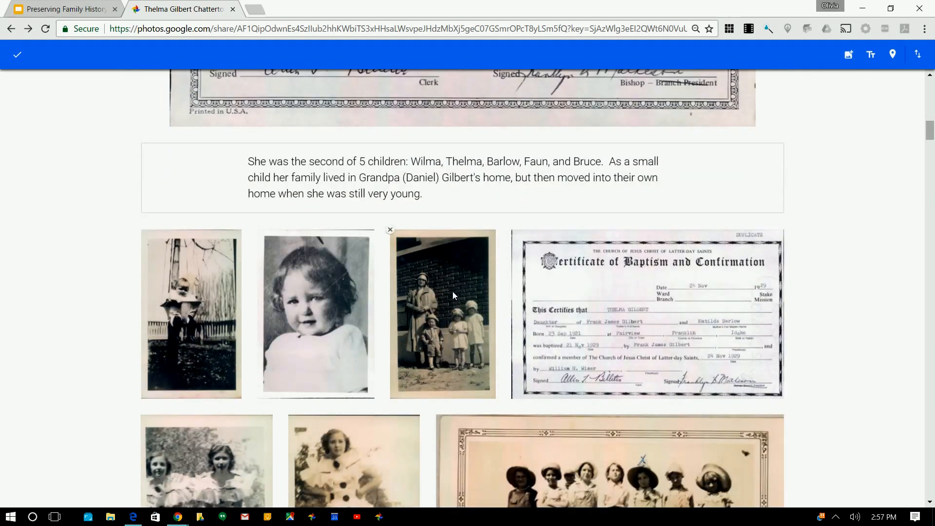
pyautogui.scroll(10, 458, 214)
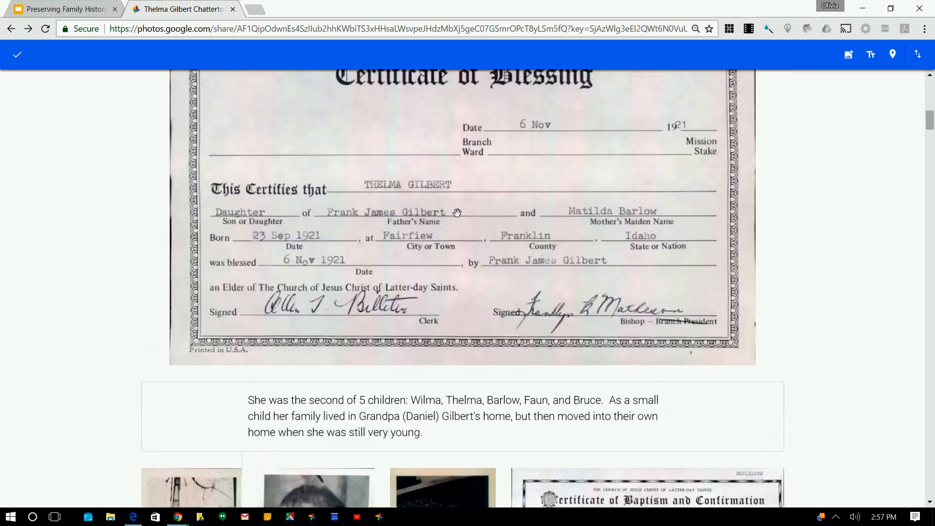
pyautogui.scroll(2, 457, 214)
pyautogui.scroll(-8, 458, 214)
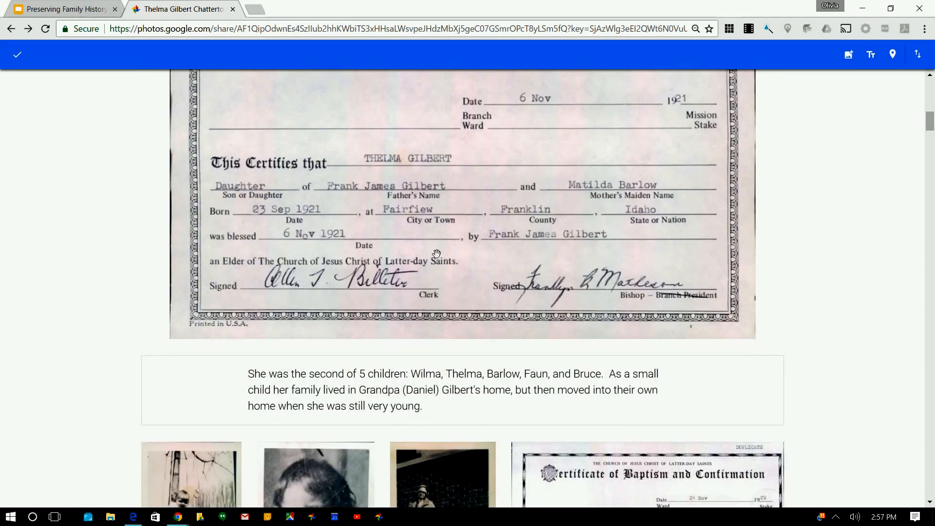
pyautogui.scroll(4, 419, 257)
pyautogui.scroll(-6, 420, 257)
pyautogui.click(376, 282)
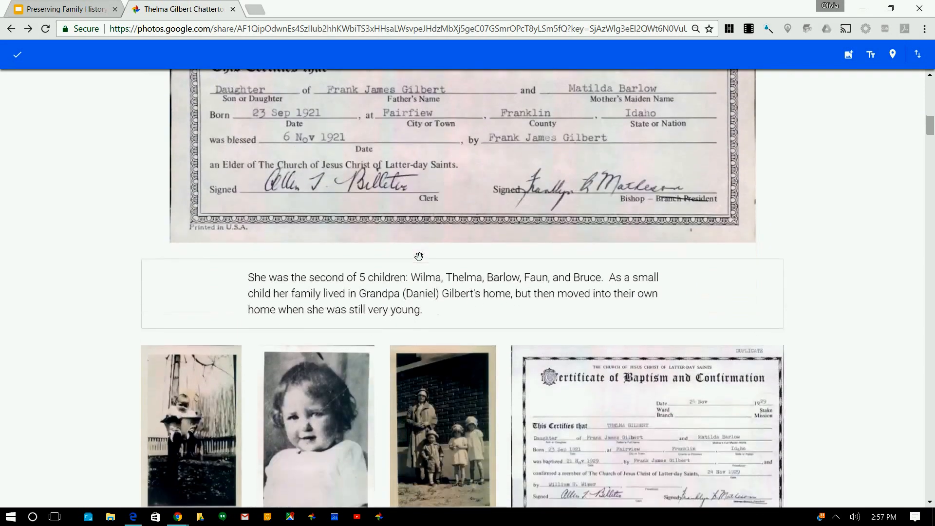
pyautogui.scroll(-1, 376, 282)
pyautogui.moveTo(342, 234); pyautogui.dragTo(697, 246)
pyautogui.click(872, 256)
# Move the farm-group photo up beside the baptism certificate, above the farm-girl paragraph
pyautogui.scroll(3, 873, 255)
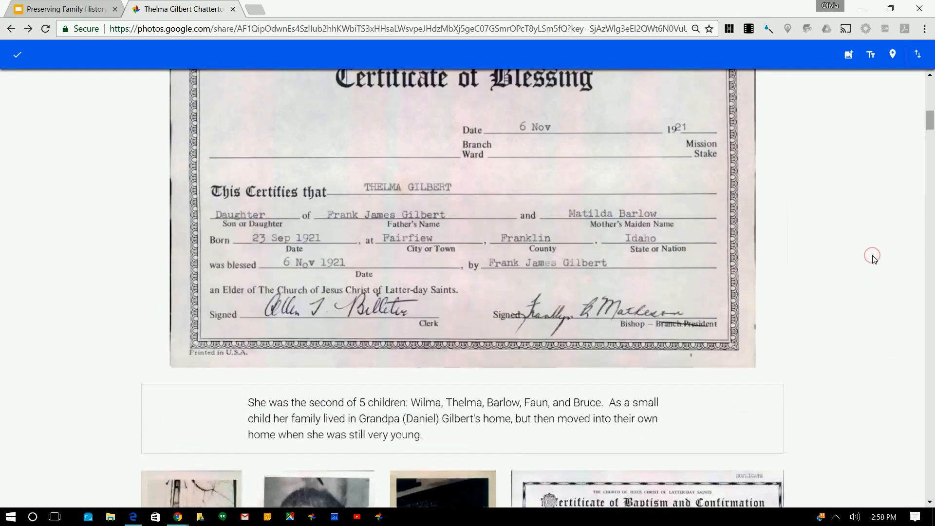
pyautogui.scroll(2, 873, 255)
pyautogui.scroll(-6, 874, 257)
pyautogui.scroll(-2, 873, 259)
pyautogui.moveTo(705, 141); pyautogui.dragTo(506, 257)
pyautogui.scroll(-7, 505, 257)
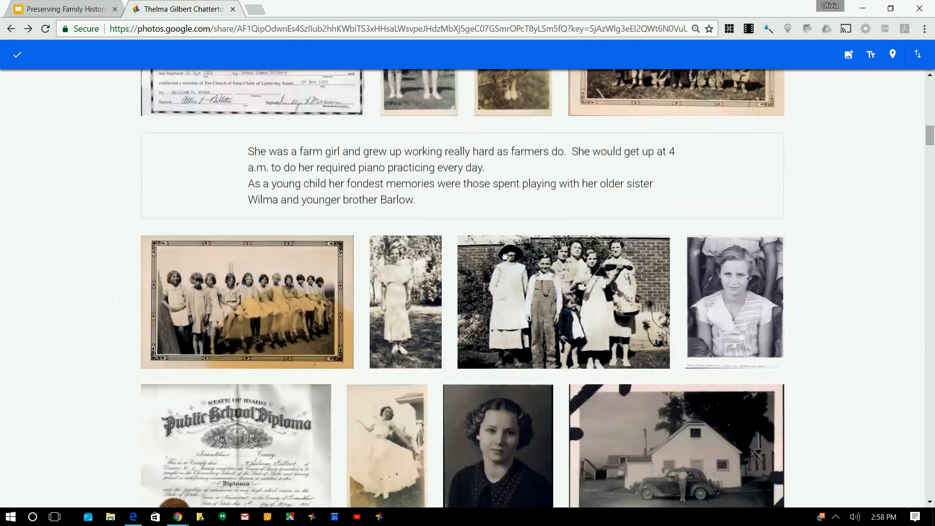
pyautogui.scroll(9, 505, 256)
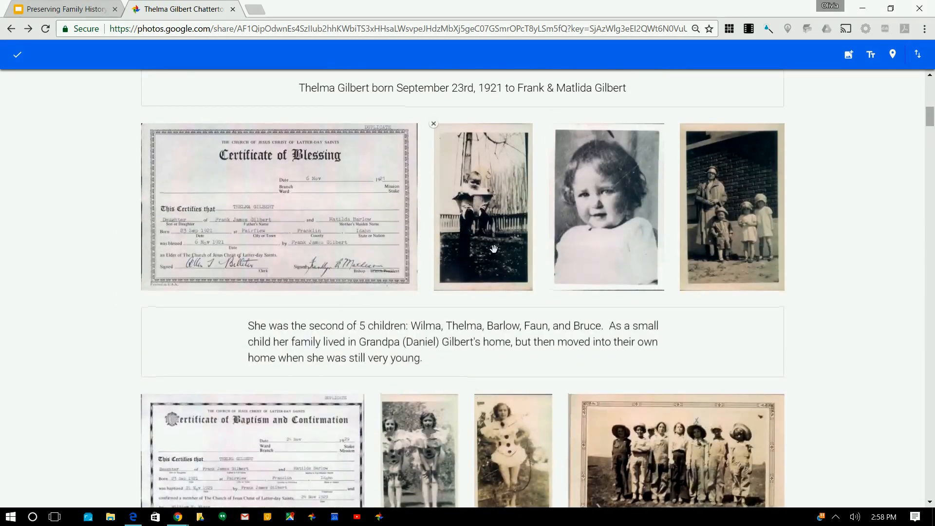
pyautogui.scroll(-3, 480, 378)
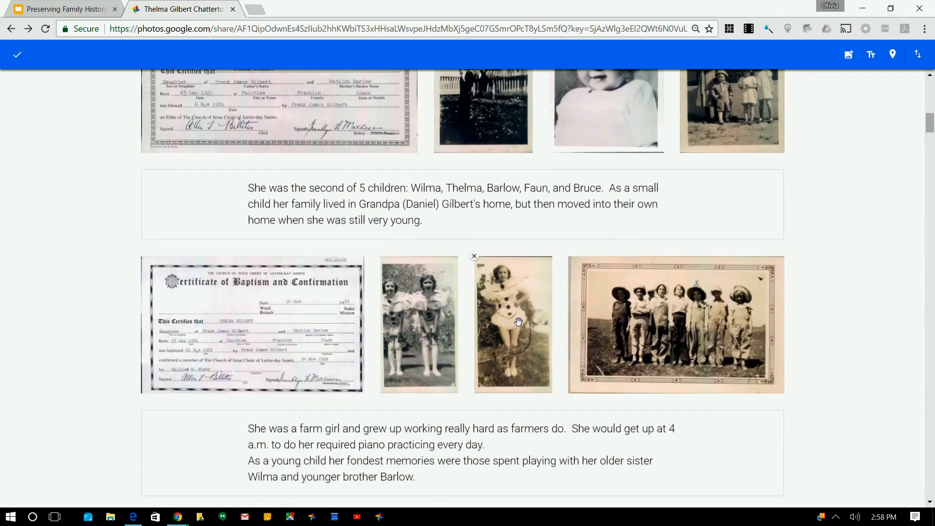
pyautogui.scroll(-3, 688, 317)
pyautogui.moveTo(660, 195); pyautogui.dragTo(780, 292)
pyautogui.scroll(-1, 780, 293)
pyautogui.scroll(4, 525, 305)
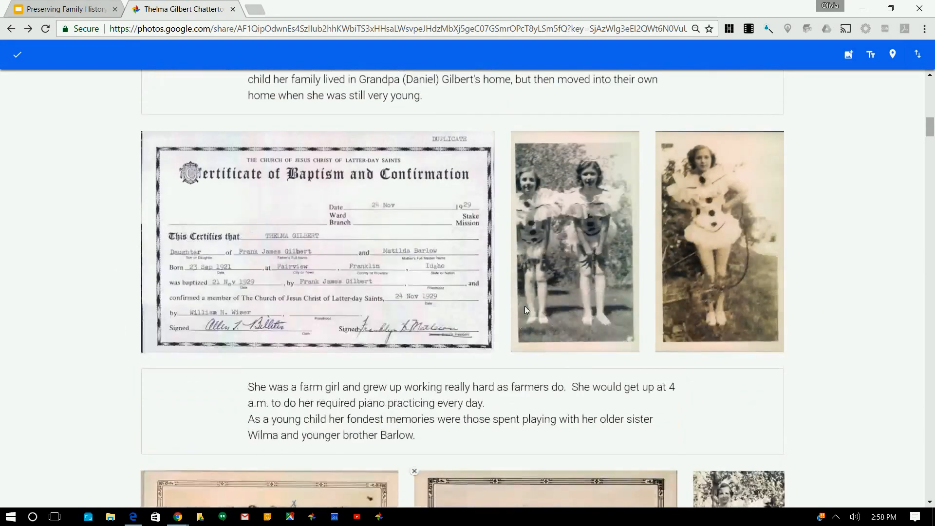
pyautogui.scroll(-8, 525, 306)
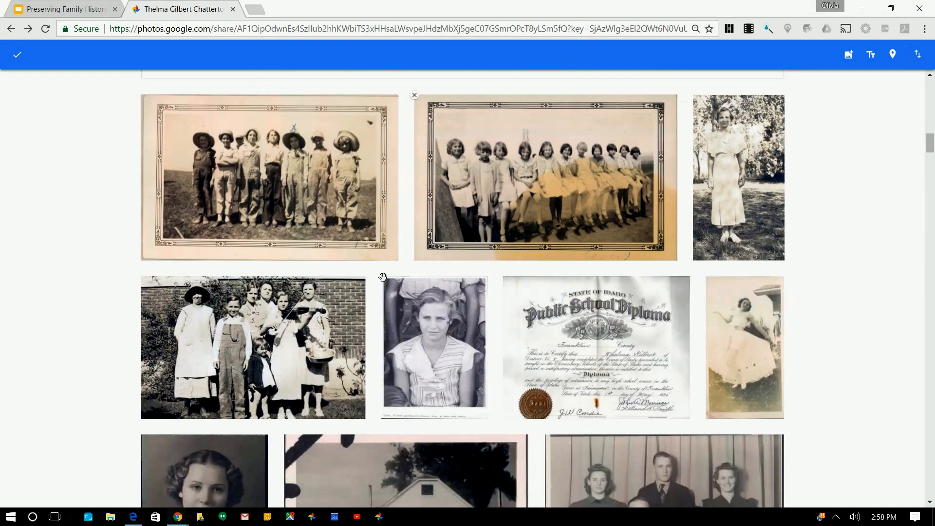
pyautogui.moveTo(270, 205); pyautogui.dragTo(270, 204)
pyautogui.scroll(3, 312, 195)
pyautogui.moveTo(341, 306); pyautogui.dragTo(792, 141)
pyautogui.moveTo(365, 351); pyautogui.dragTo(780, 139)
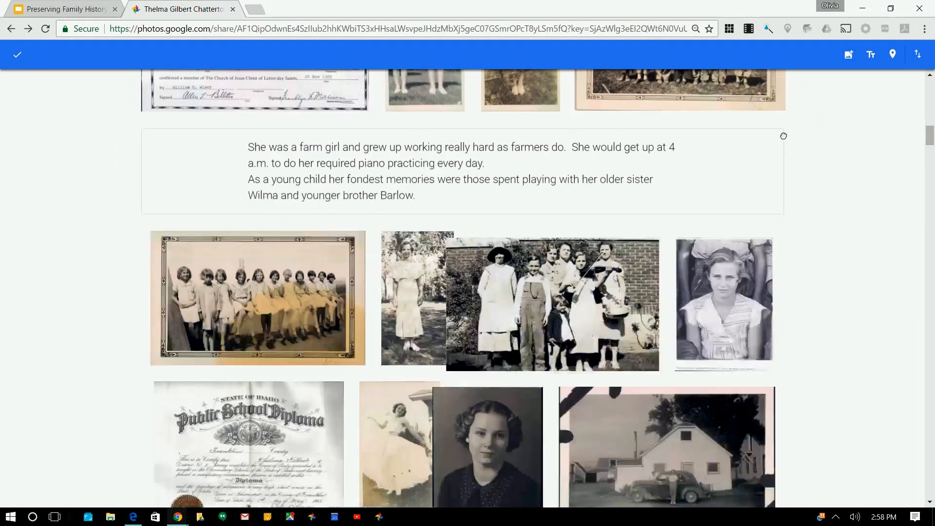
# Add a caption saying she loved music from a very young age, placed below the violin photo
pyautogui.click(564, 309)
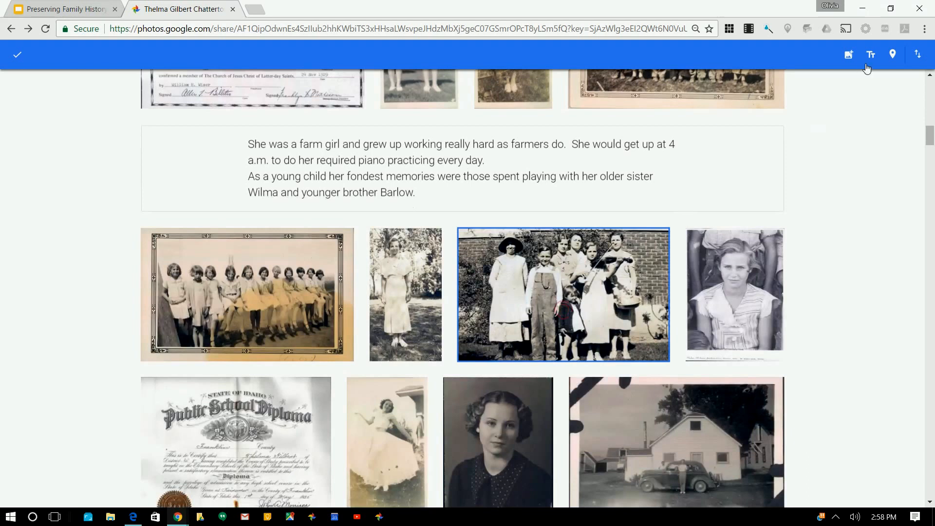
pyautogui.click(872, 58)
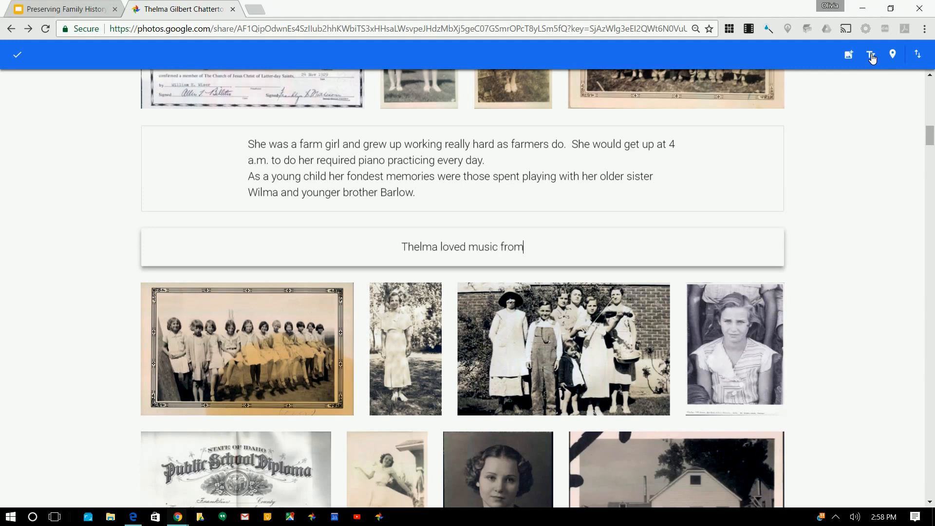
pyautogui.write('Thelma loved music from a very young age.')
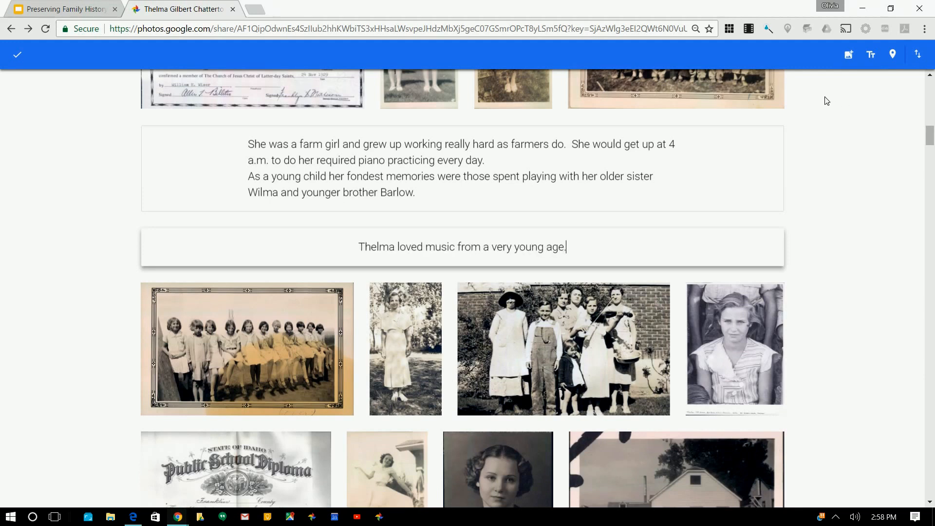
pyautogui.press('BackSpace')
pyautogui.click(833, 309)
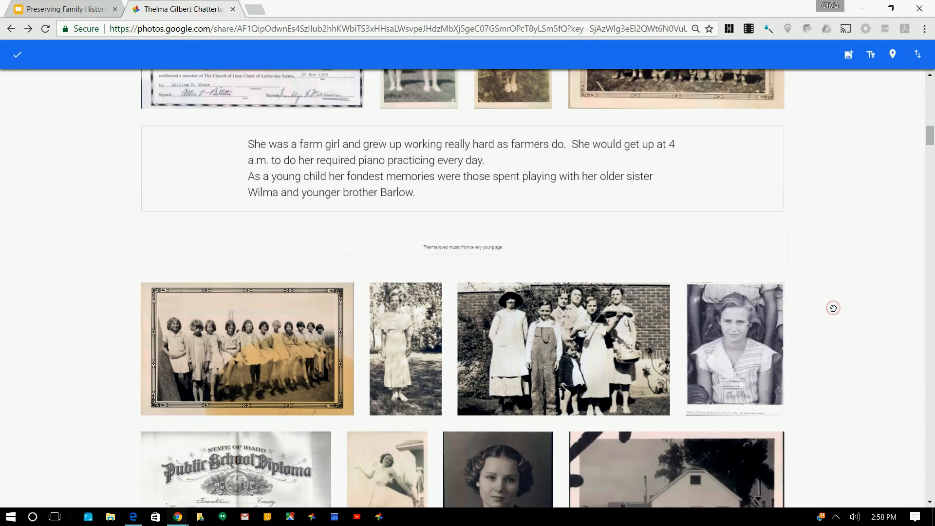
pyautogui.moveTo(553, 327); pyautogui.dragTo(176, 236)
pyautogui.scroll(-6, 386, 334)
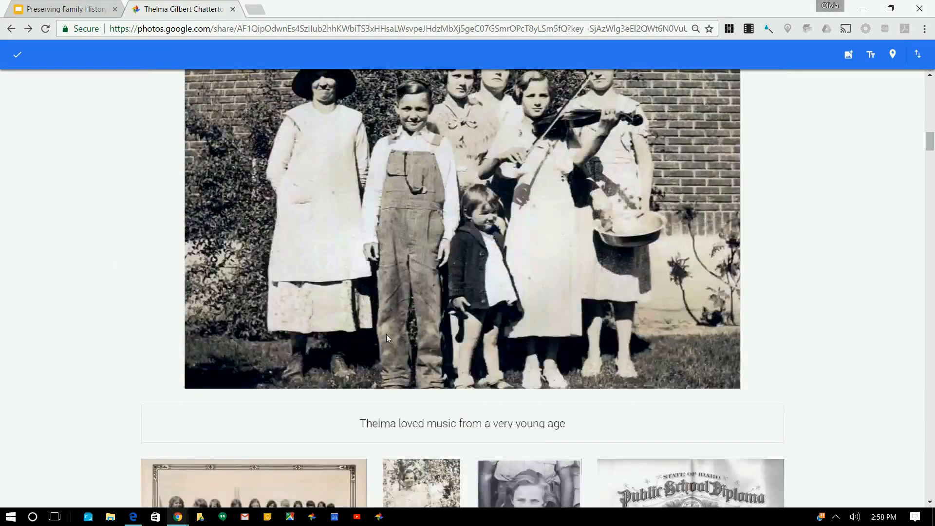
pyautogui.scroll(6, 375, 306)
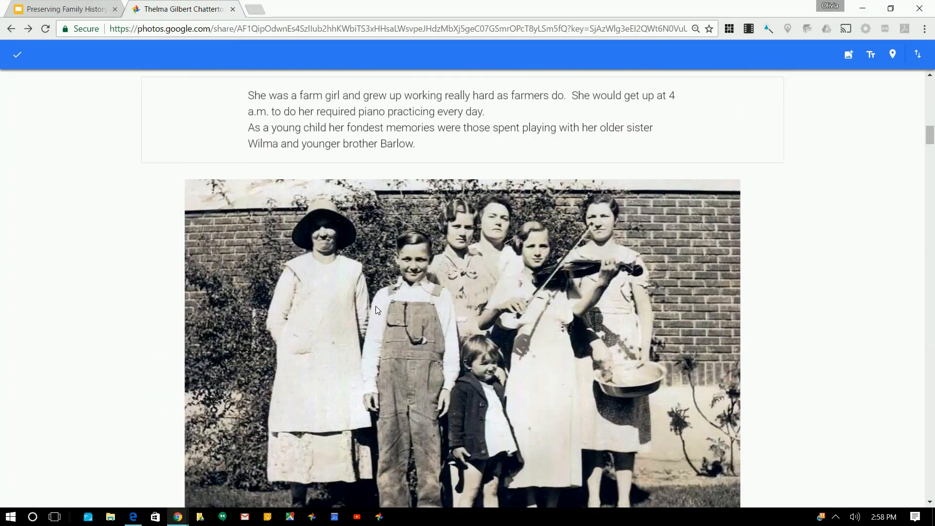
pyautogui.scroll(-1, 375, 307)
pyautogui.scroll(-2, 374, 311)
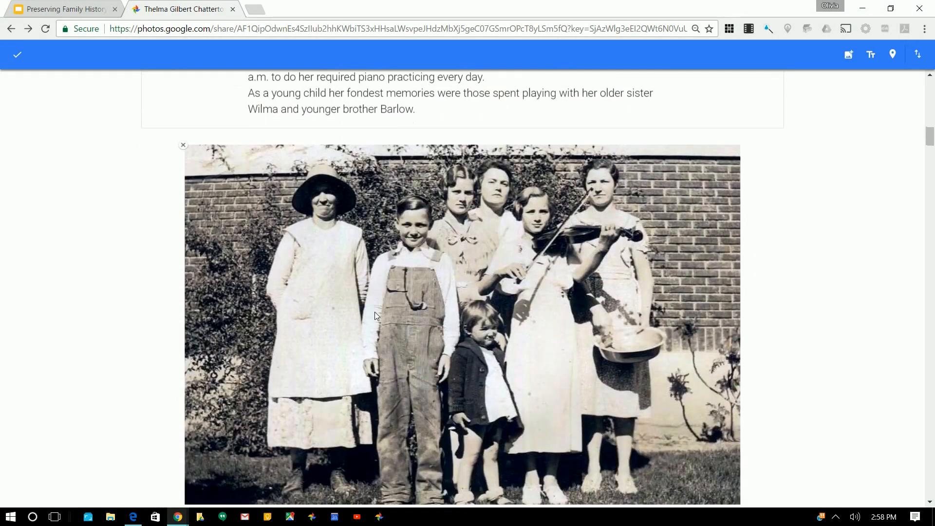
pyautogui.scroll(-9, 376, 314)
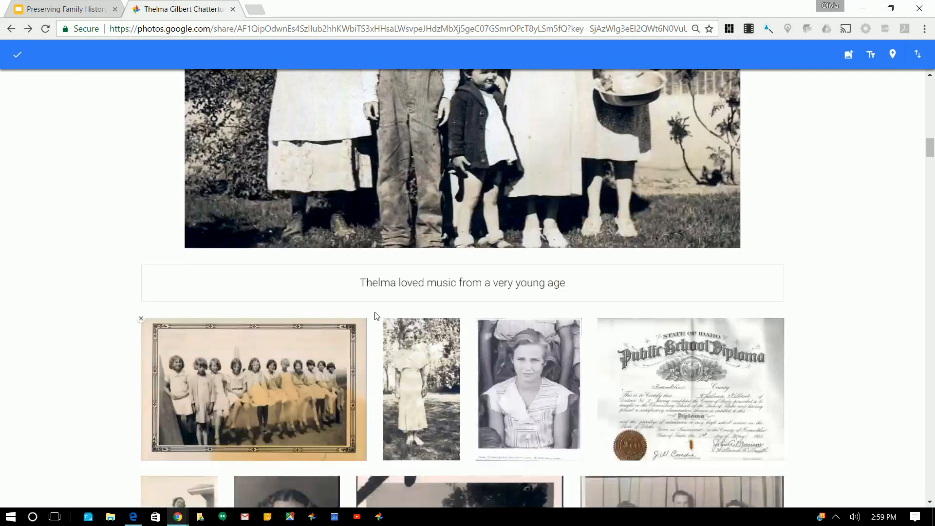
pyautogui.scroll(-5, 375, 316)
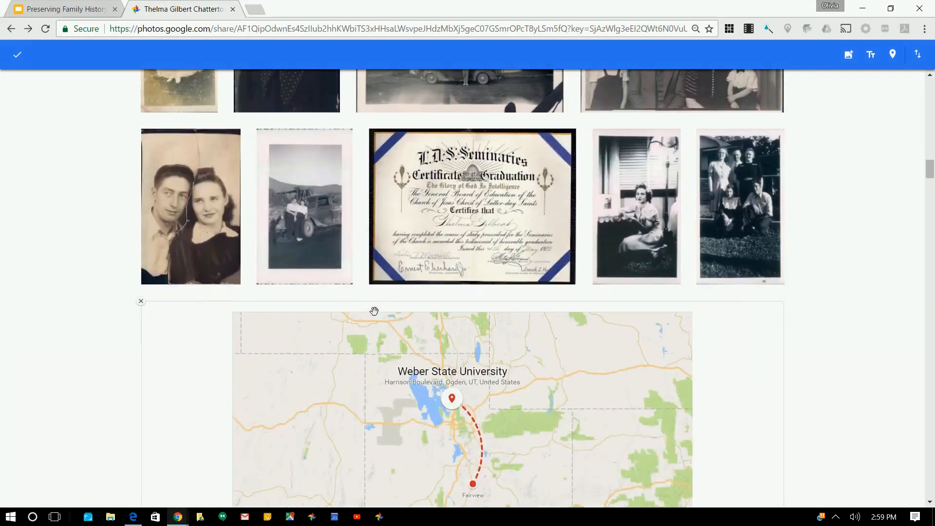
pyautogui.scroll(9, 374, 310)
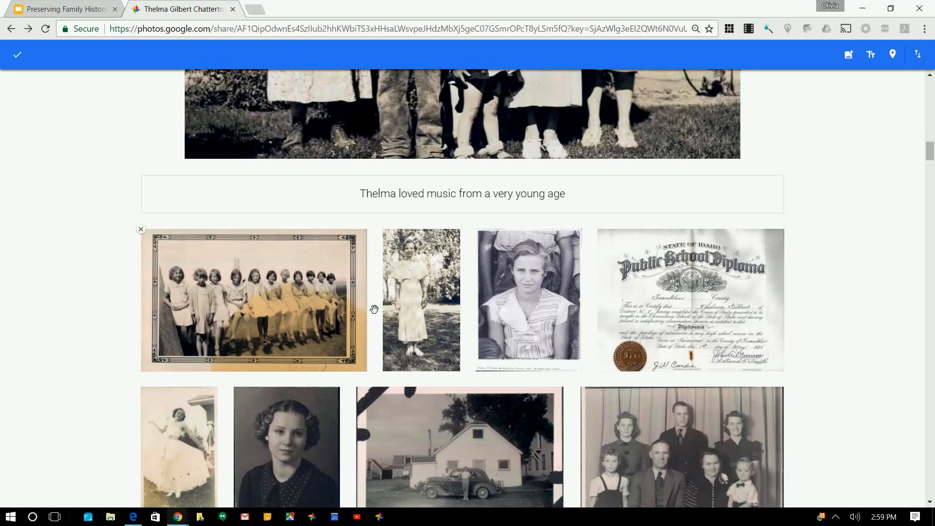
pyautogui.scroll(-2, 374, 309)
pyautogui.rightClick(374, 310)
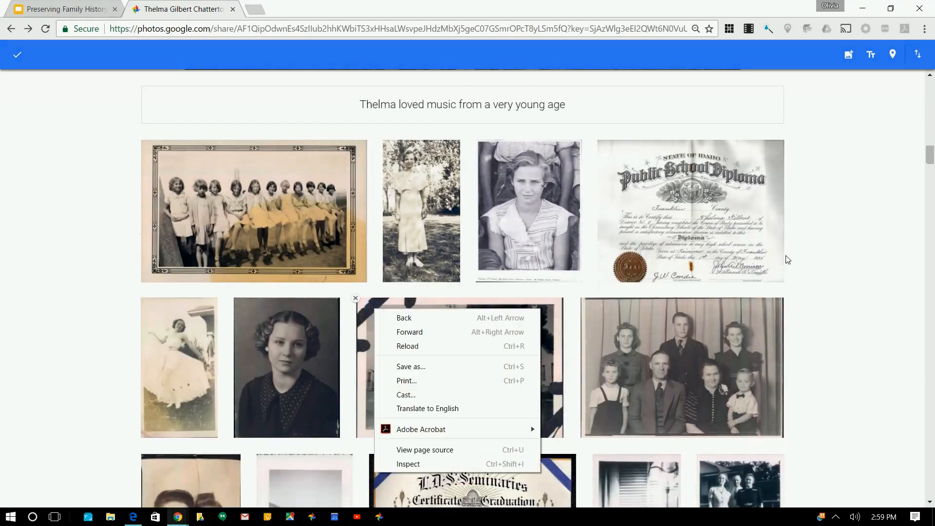
pyautogui.click(852, 216)
pyautogui.click(847, 56)
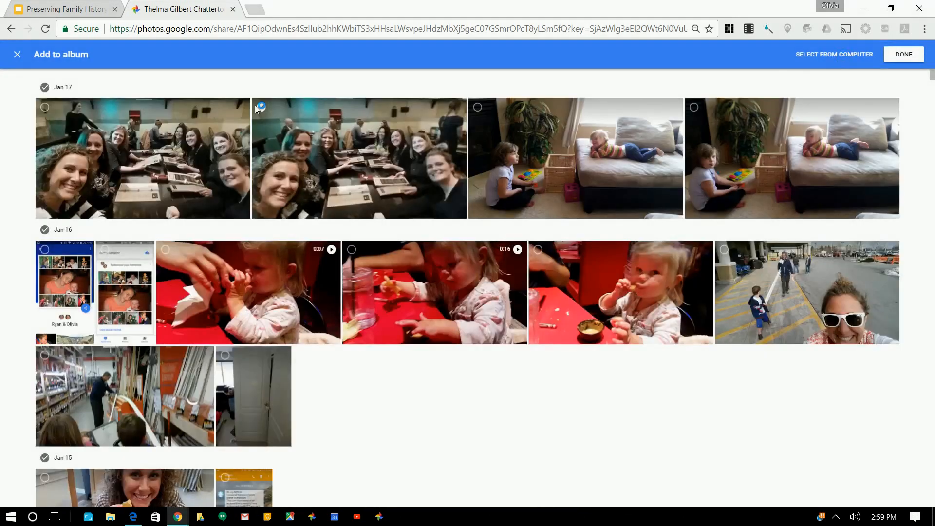
pyautogui.click(258, 107)
pyautogui.click(17, 55)
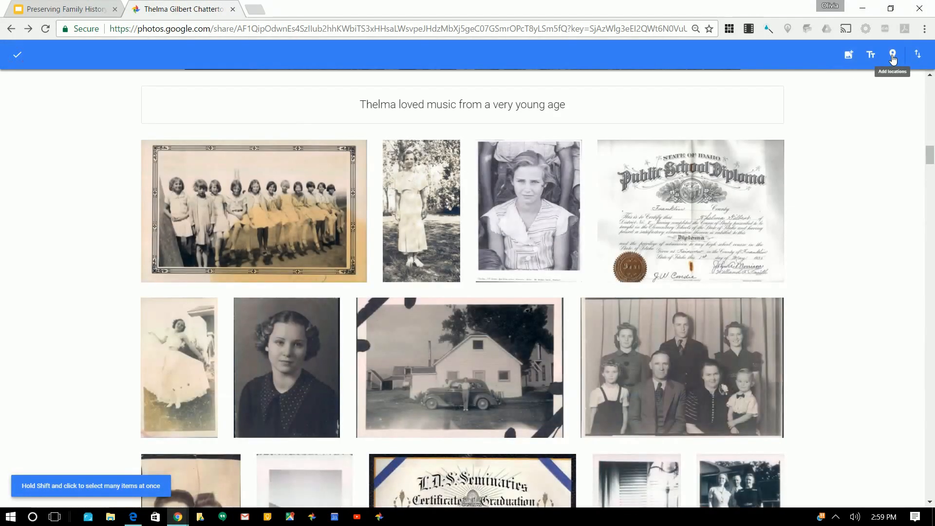
pyautogui.click(918, 55)
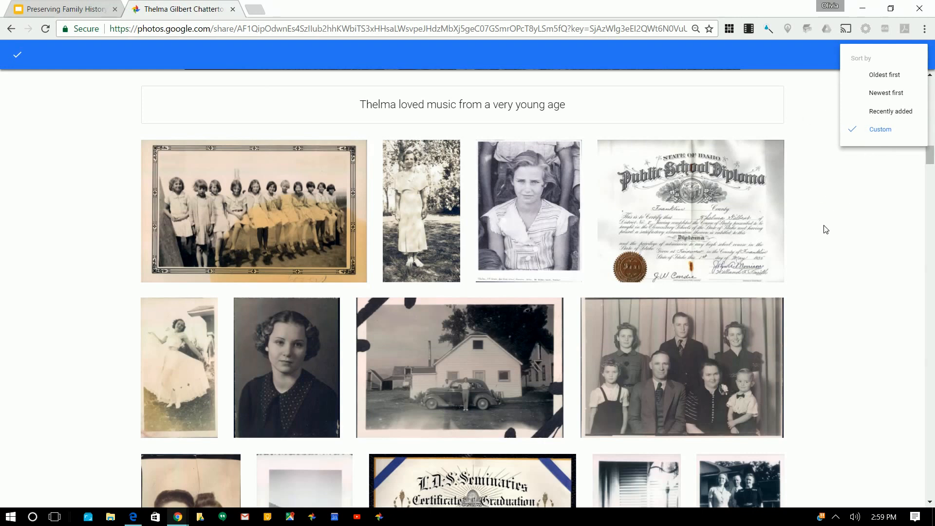
pyautogui.click(862, 198)
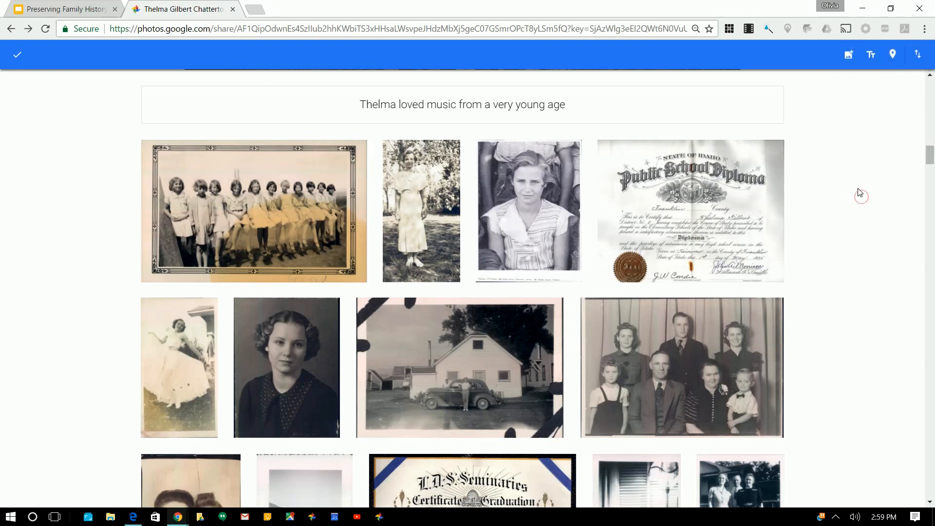
# Select the last certificate-row photo and check the suggested locations
pyautogui.scroll(-6, 845, 225)
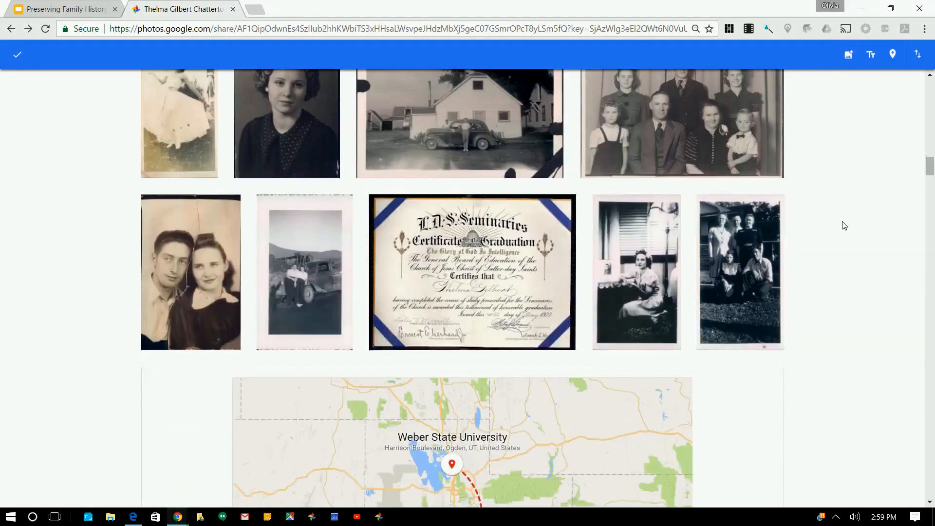
pyautogui.scroll(-1, 844, 225)
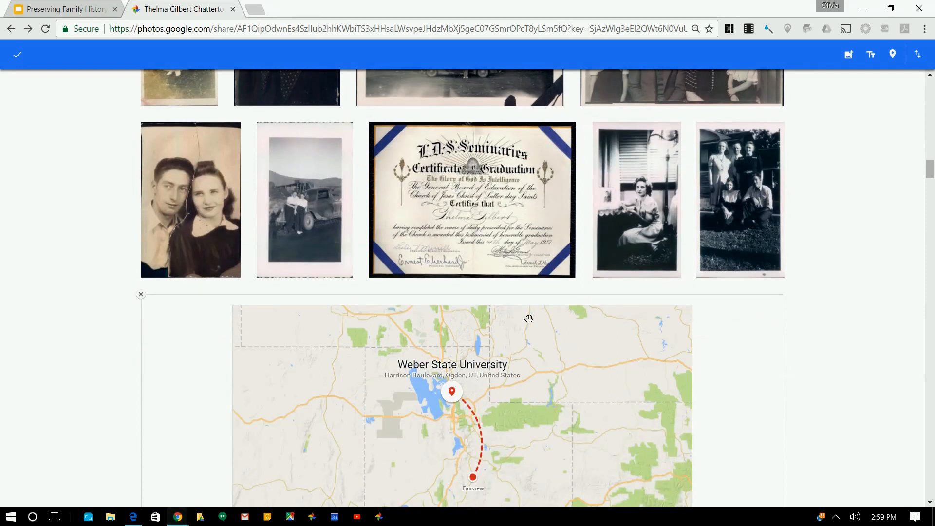
pyautogui.scroll(-4, 581, 385)
pyautogui.scroll(5, 582, 384)
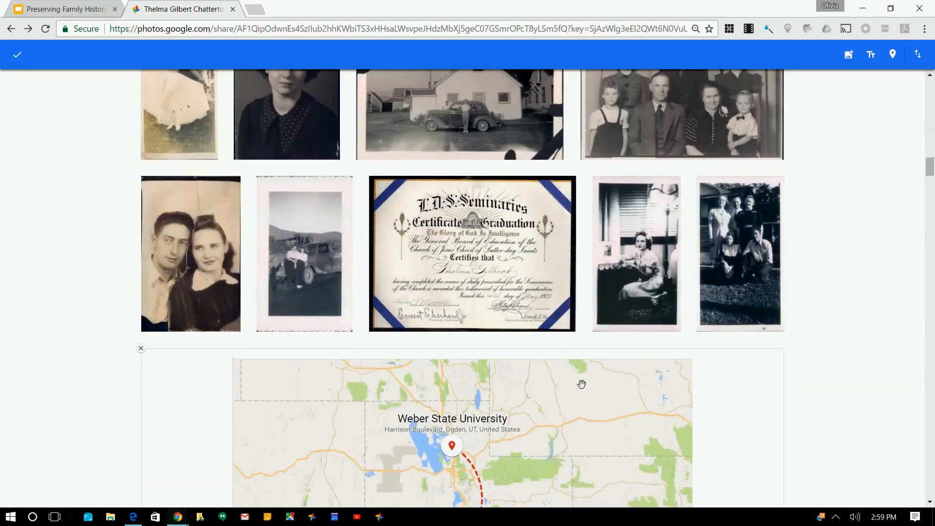
pyautogui.click(732, 267)
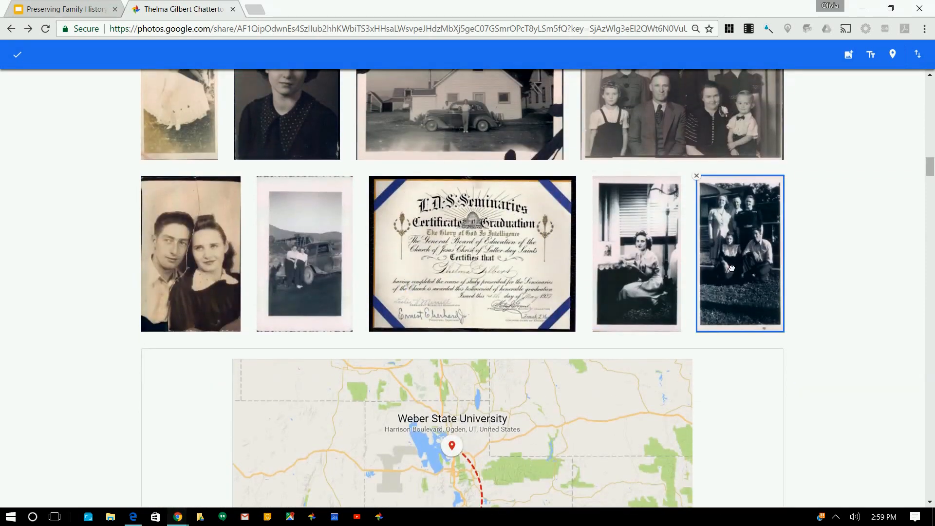
pyautogui.click(890, 57)
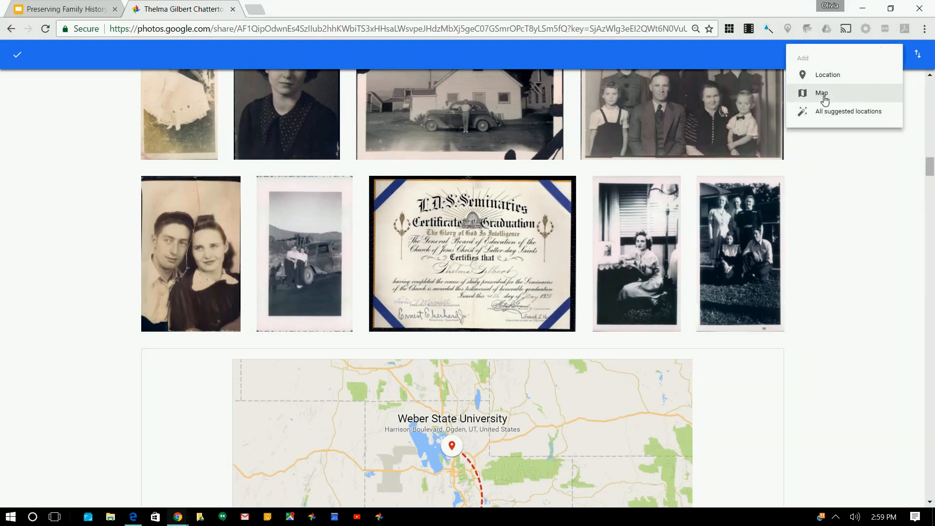
pyautogui.click(831, 120)
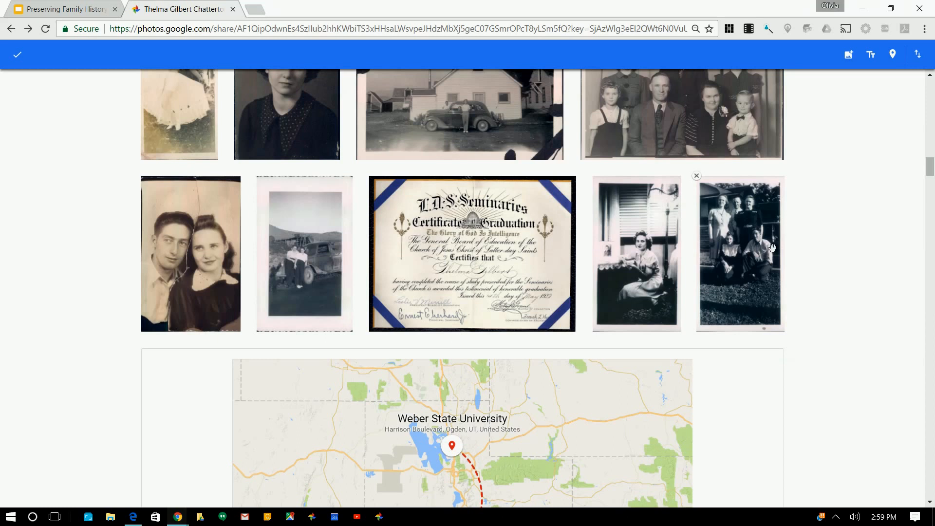
# Open an empty Edit map editor for a new route map
pyautogui.scroll(-3, 833, 272)
pyautogui.scroll(2, 840, 203)
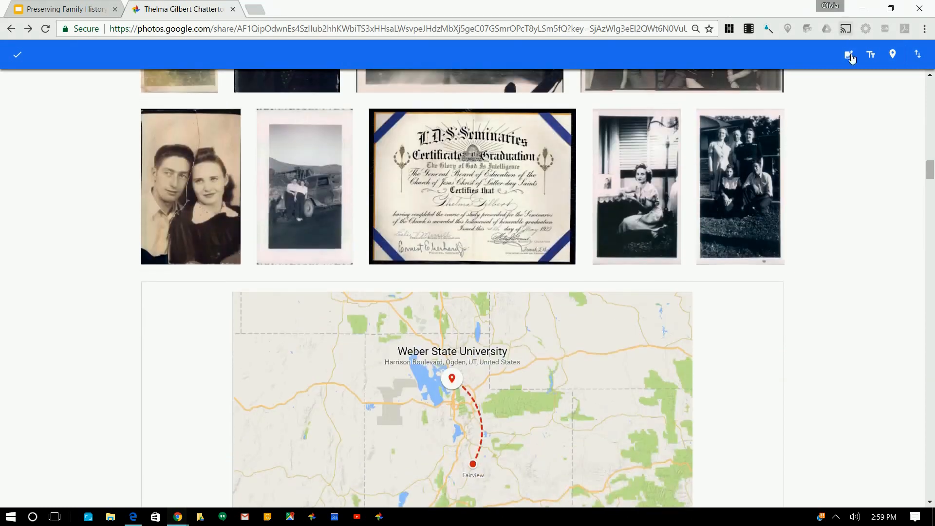
pyautogui.click(873, 56)
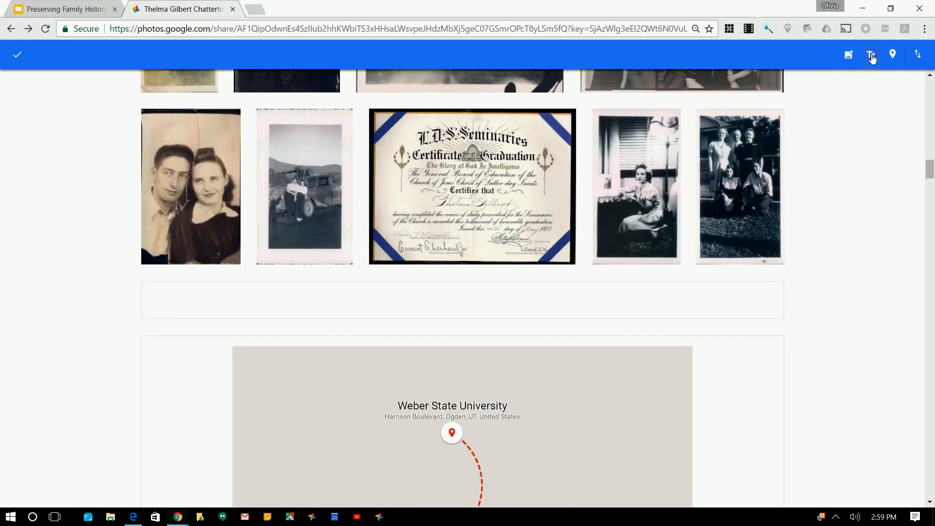
pyautogui.click(893, 56)
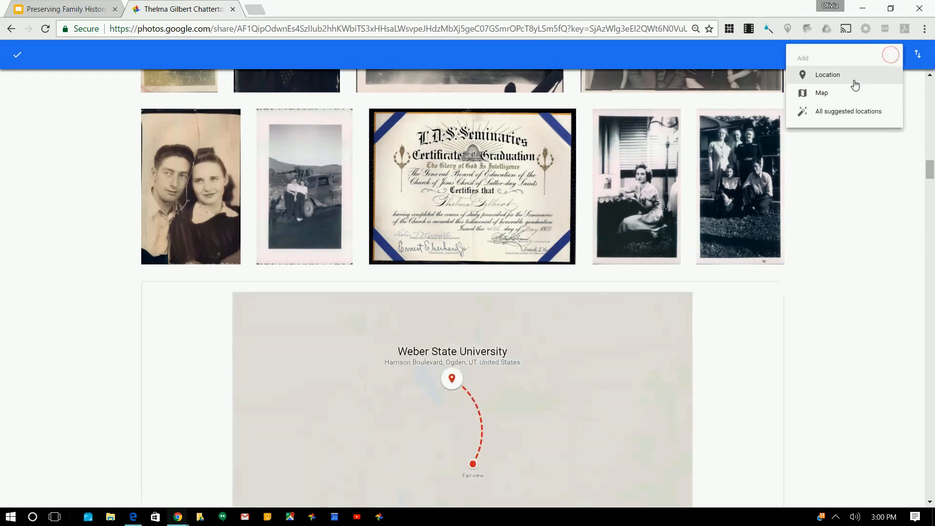
pyautogui.click(827, 98)
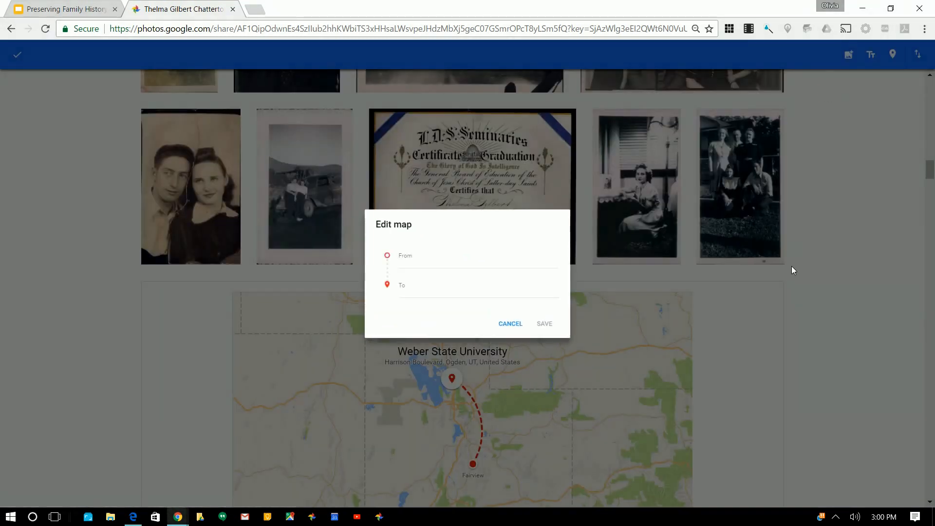
# Add a route map from Franklin, Idaho to Weber State University
pyautogui.click(453, 265)
pyautogui.write('Franklin, Ida')
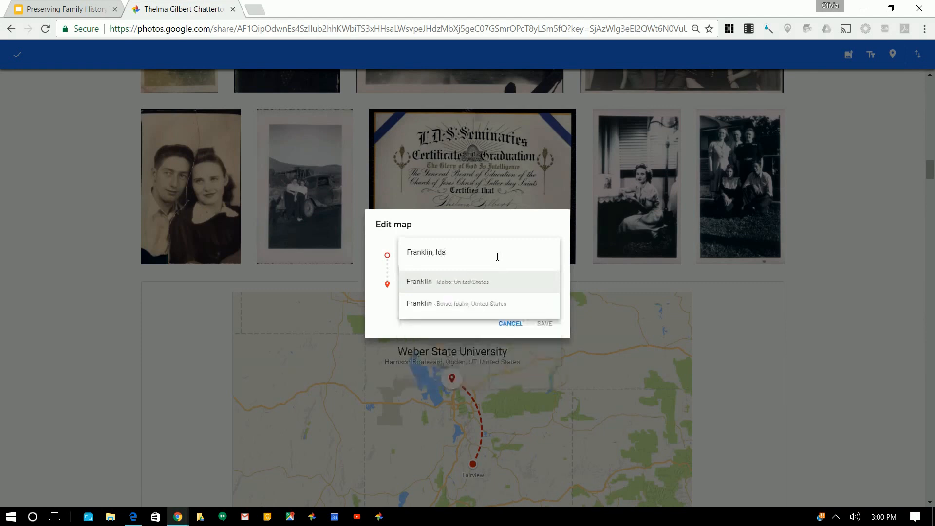
pyautogui.write('ho')
pyautogui.press('Return')
pyautogui.click(421, 290)
pyautogui.write('Webe')
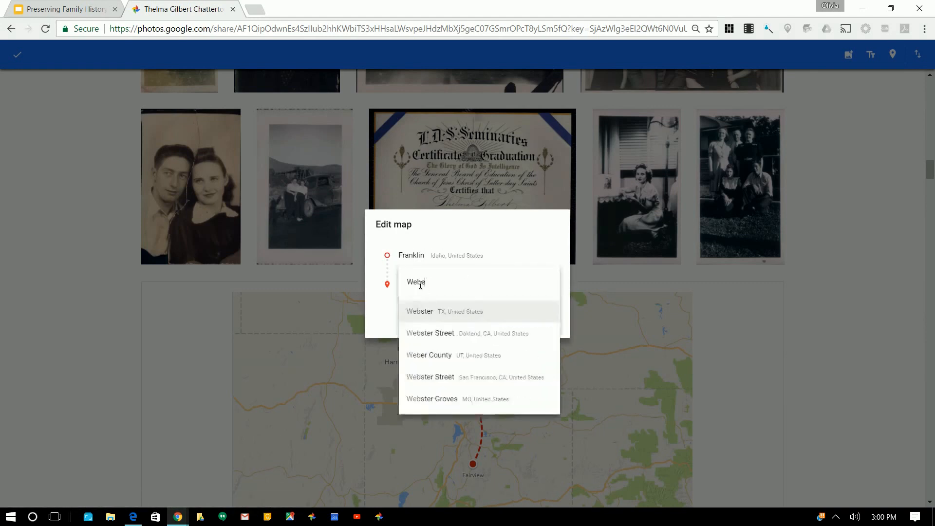
pyautogui.write('r State College')
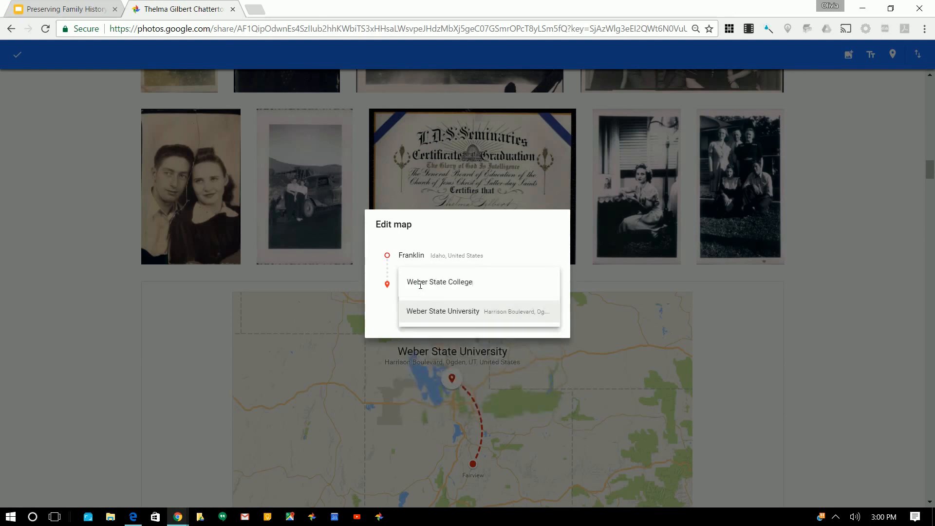
pyautogui.click(447, 316)
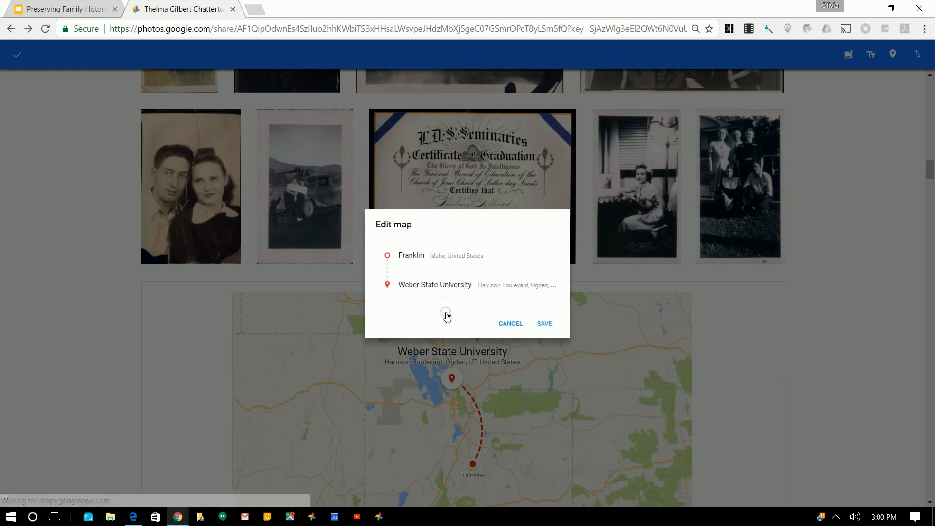
pyautogui.click(544, 324)
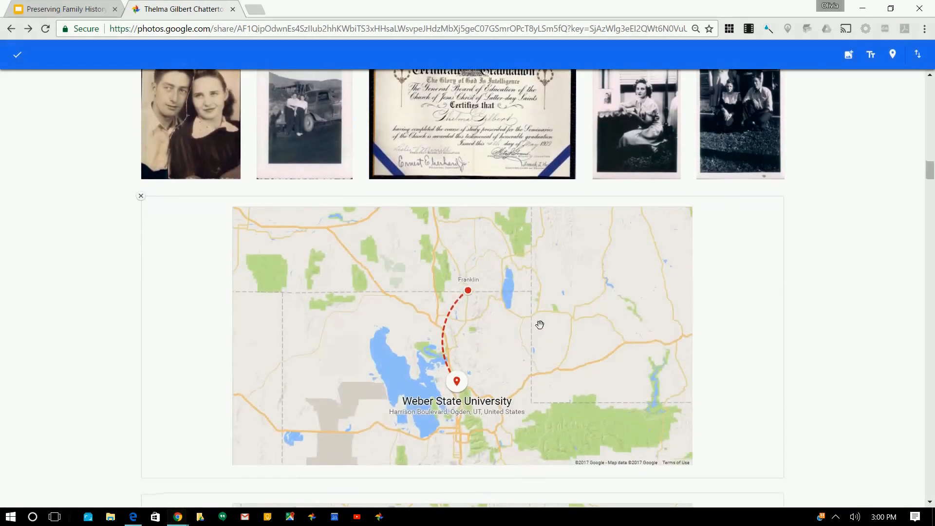
# Remove the old Weber State–Fairview map and scroll down to the honeymoon beach photos
pyautogui.scroll(-5, 540, 326)
pyautogui.scroll(-3, 541, 330)
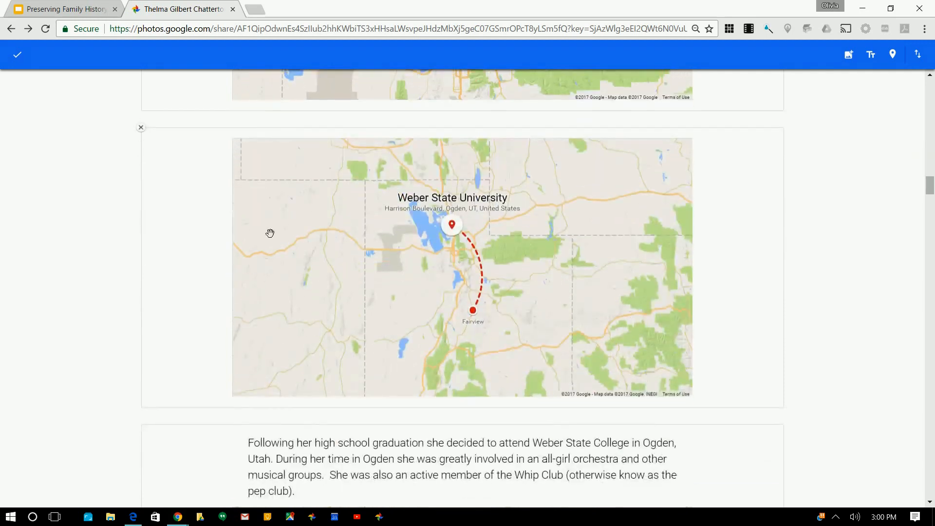
pyautogui.click(142, 131)
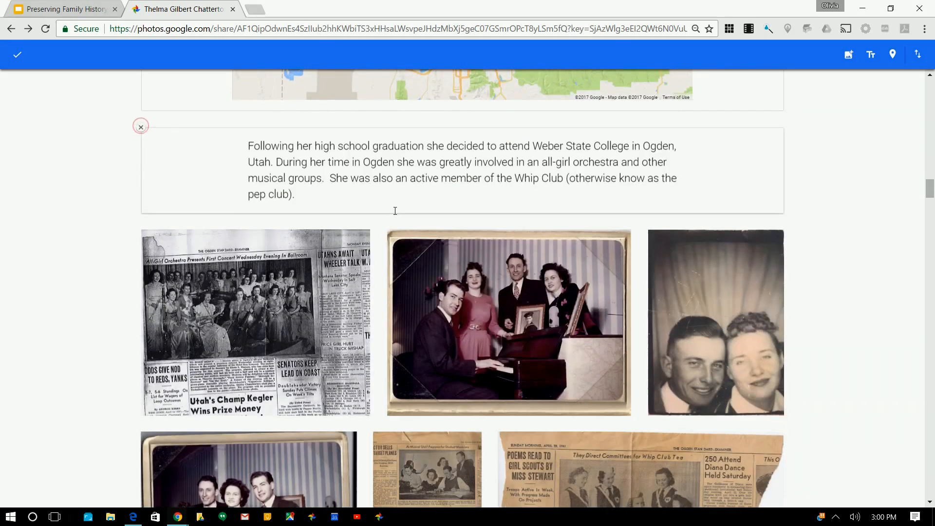
pyautogui.scroll(4, 411, 217)
pyautogui.scroll(8, 395, 211)
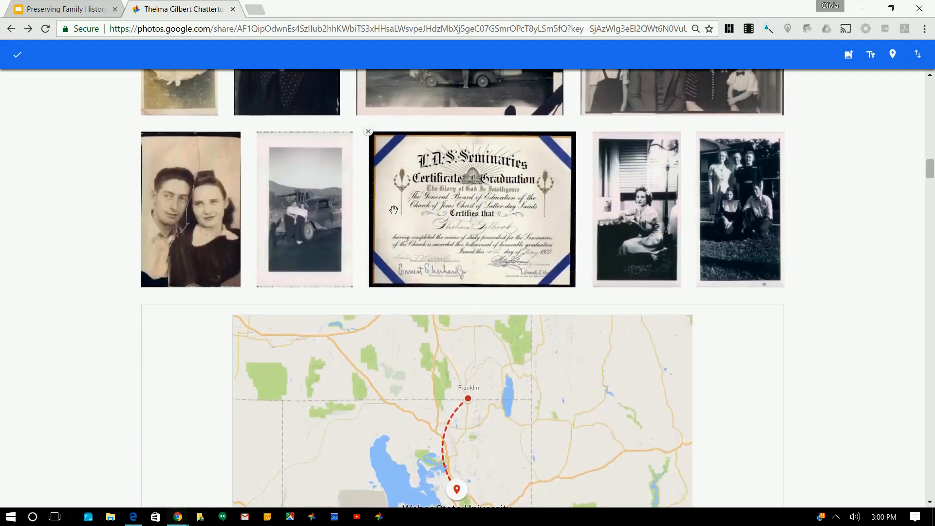
pyautogui.scroll(-5, 394, 211)
pyautogui.scroll(-15, 394, 210)
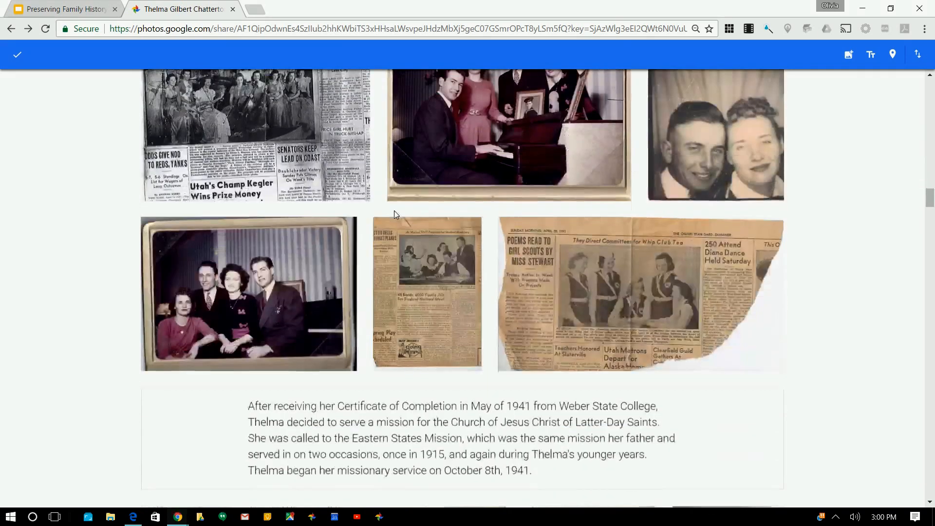
pyautogui.scroll(-8, 395, 210)
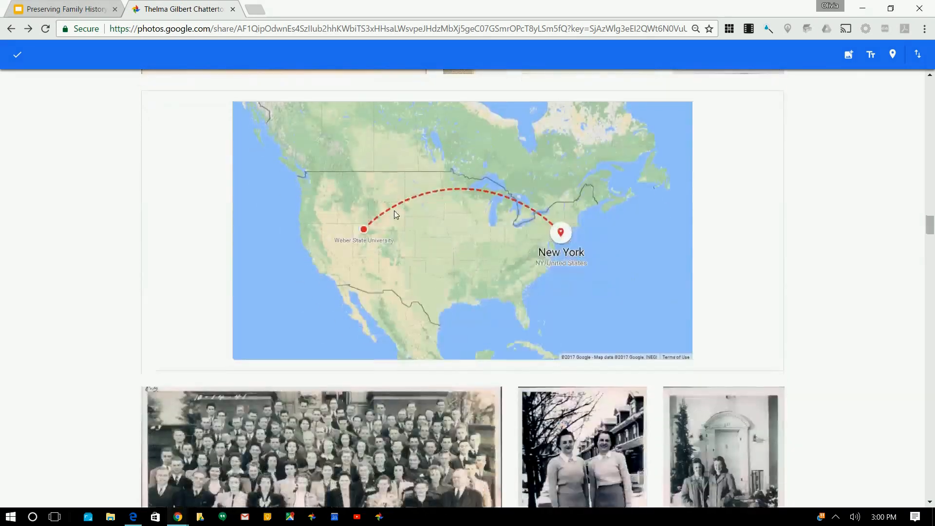
pyautogui.scroll(-15, 564, 315)
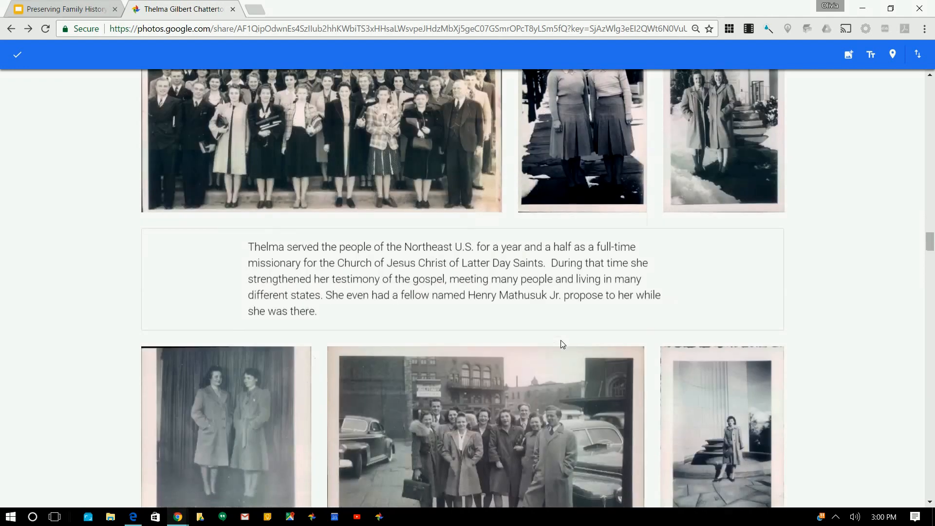
pyautogui.scroll(2, 561, 341)
pyautogui.scroll(-5, 561, 340)
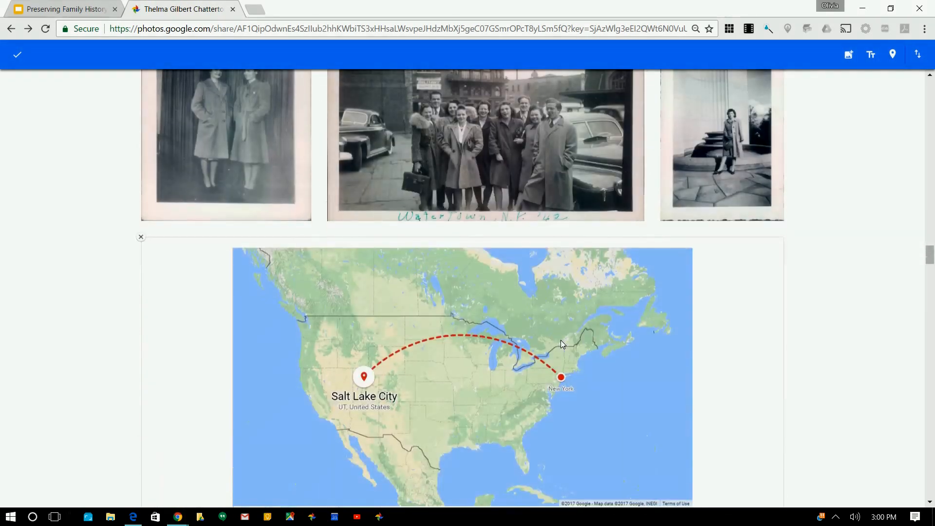
pyautogui.scroll(-4, 560, 340)
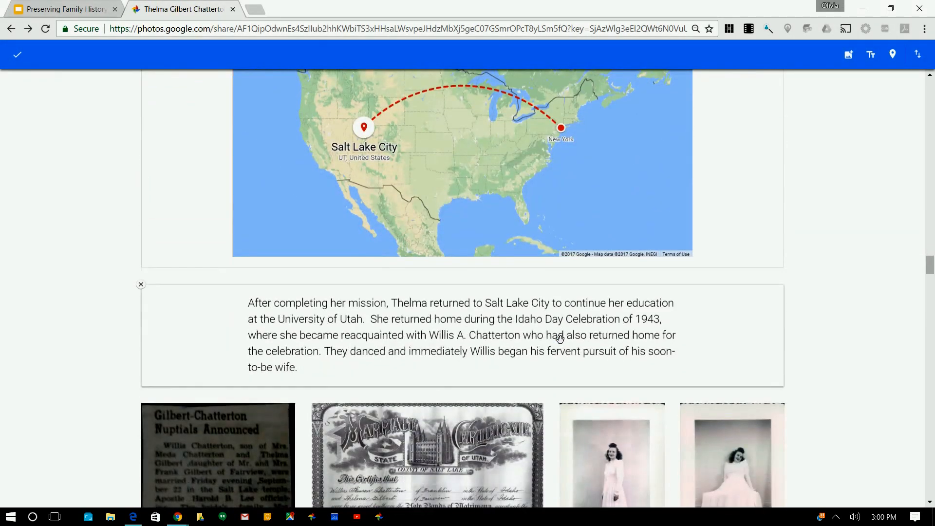
pyautogui.scroll(-7, 562, 340)
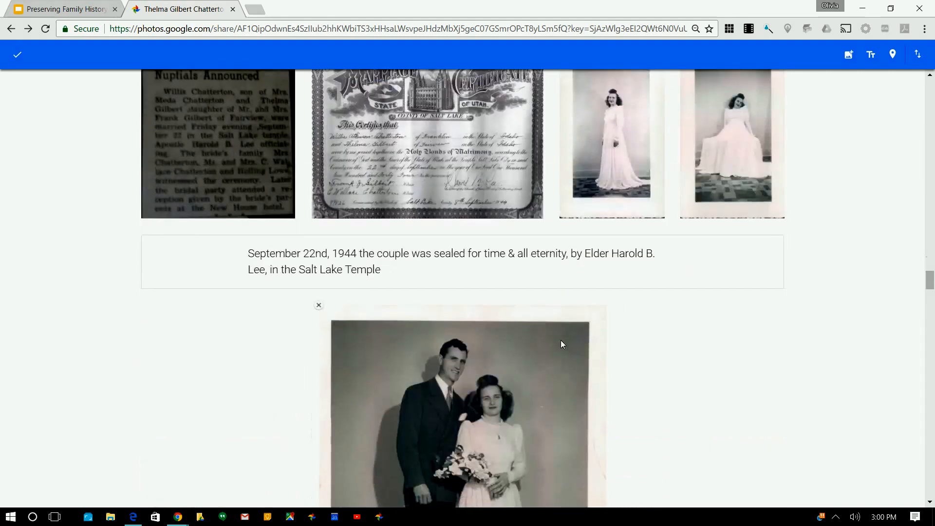
pyautogui.scroll(-9, 560, 340)
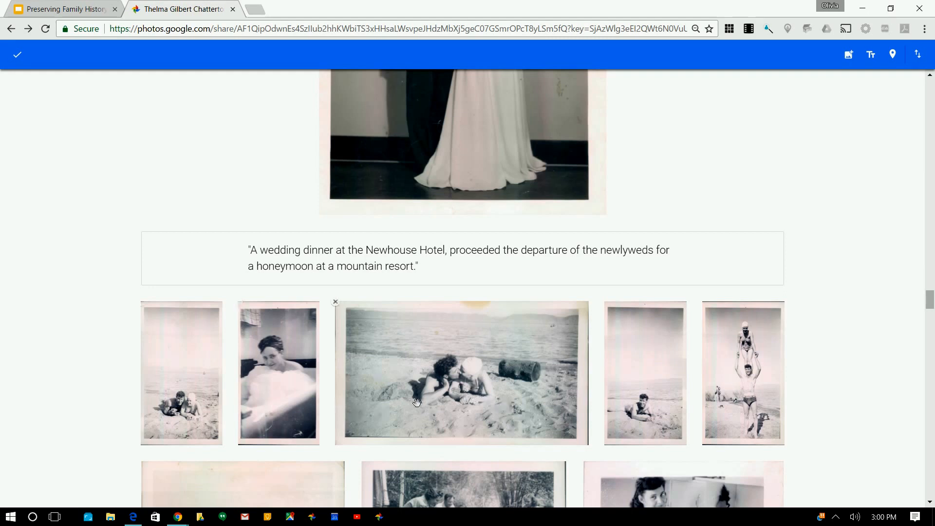
pyautogui.scroll(-3, 470, 412)
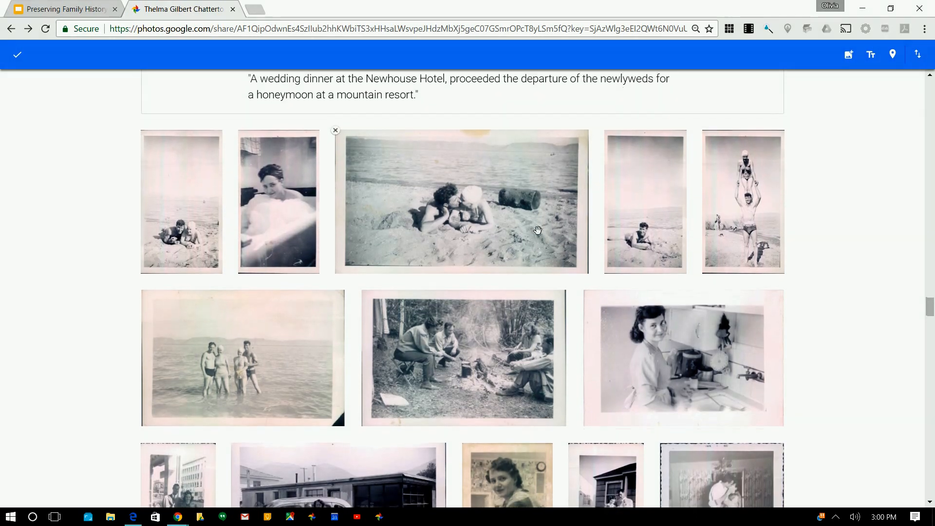
pyautogui.scroll(-1, 464, 257)
pyautogui.scroll(-5, 464, 256)
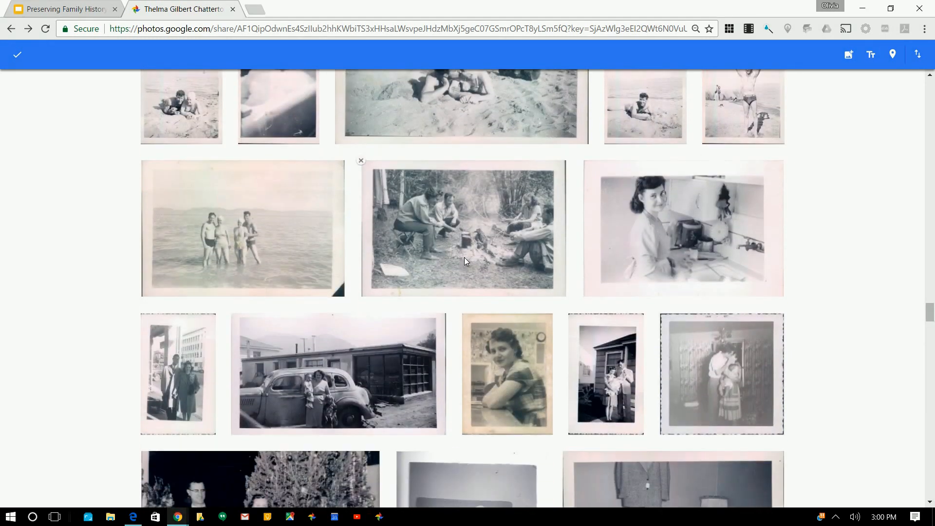
pyautogui.scroll(-4, 463, 257)
pyautogui.scroll(6, 464, 257)
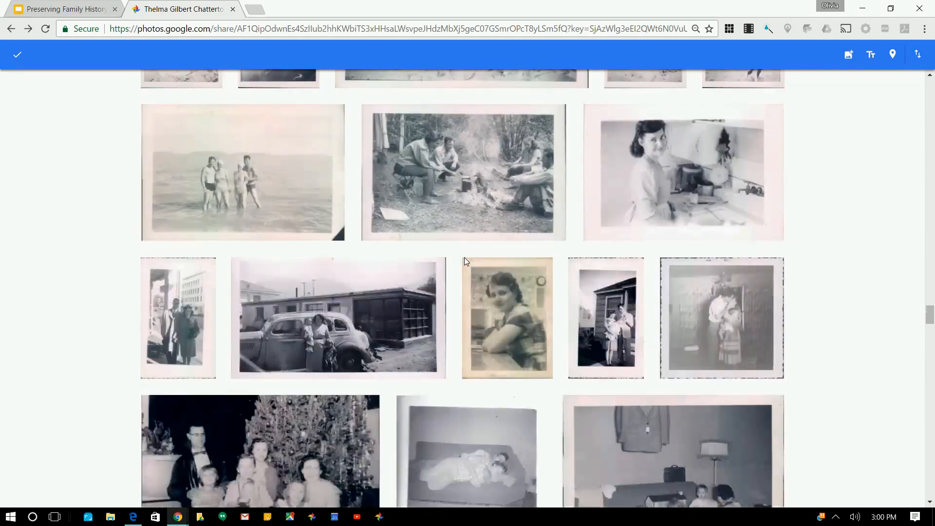
pyautogui.scroll(3, 396, 174)
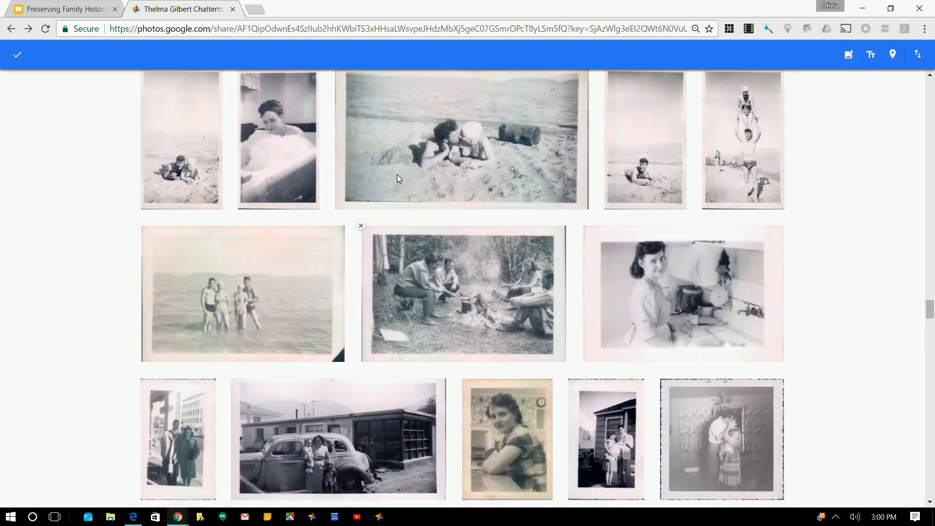
# Select five of the beach photos, then clear the selection
pyautogui.click(251, 293)
pyautogui.scroll(1, 554, 257)
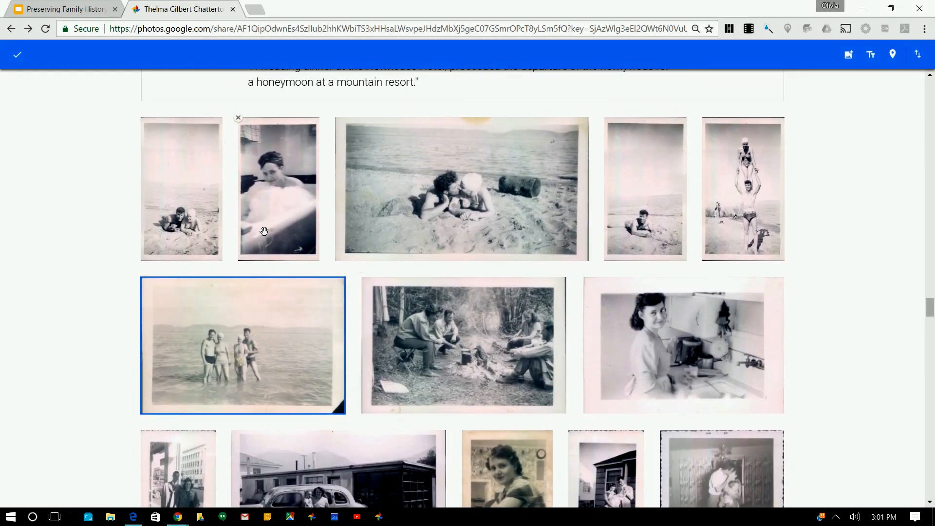
pyautogui.click(178, 197)
pyautogui.click(318, 323)
pyautogui.click(170, 154)
pyautogui.click(175, 147)
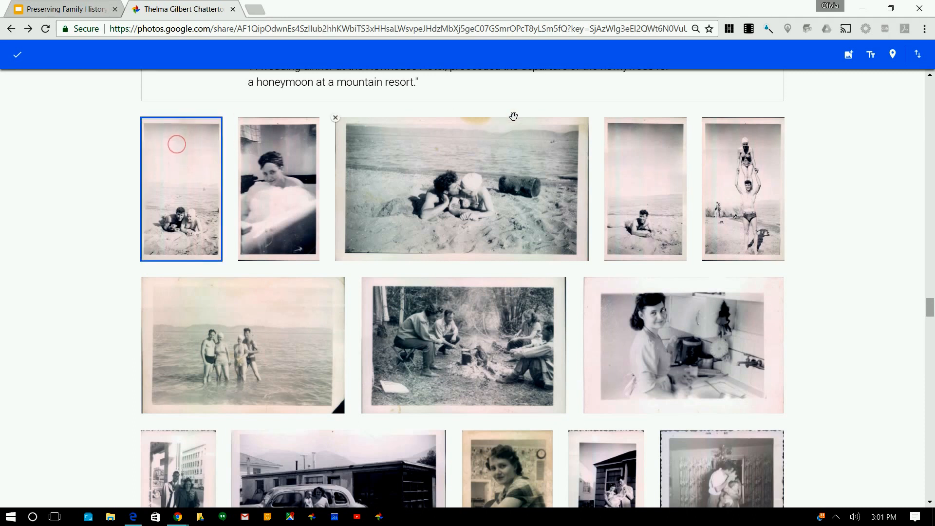
pyautogui.click(718, 161)
pyautogui.click(272, 189)
pyautogui.click(419, 162)
pyautogui.click(652, 151)
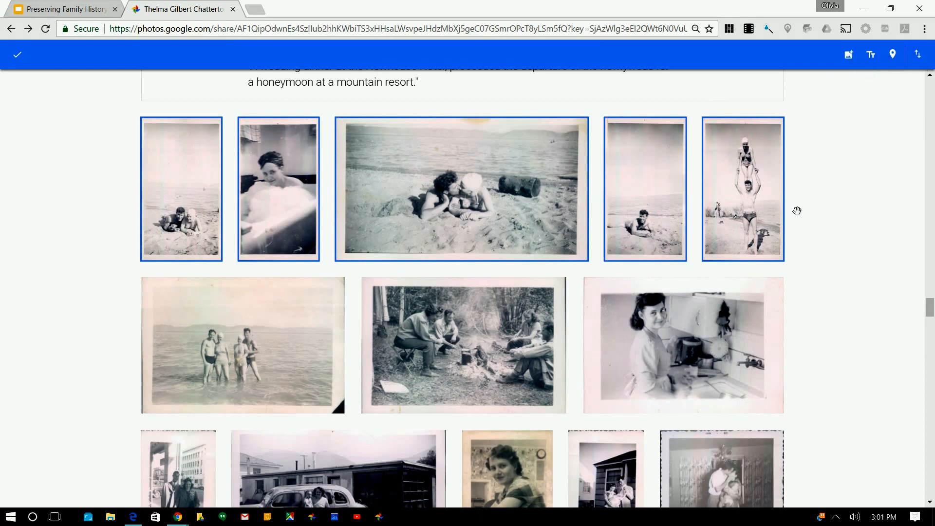
pyautogui.click(824, 251)
# Save the album edits and return to the normal album view
pyautogui.scroll(4, 591, 180)
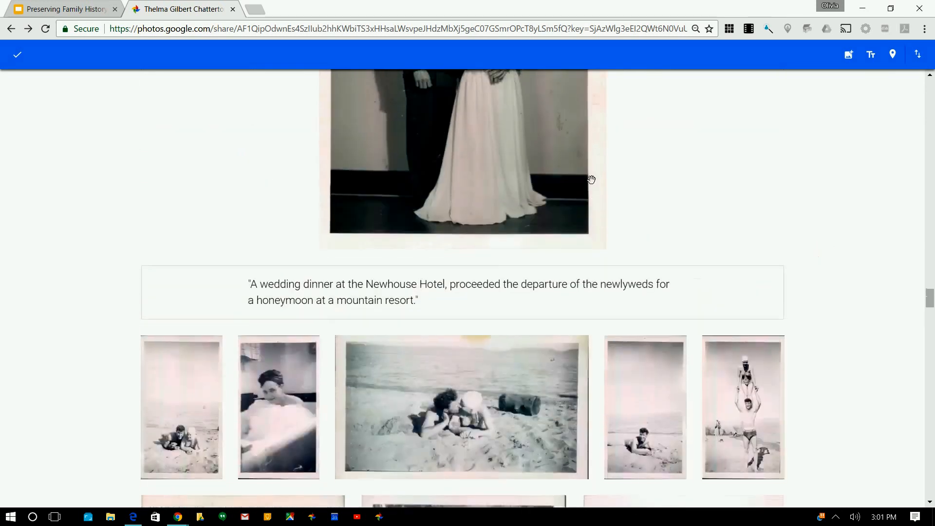
pyautogui.scroll(-2, 171, 137)
pyautogui.click(17, 55)
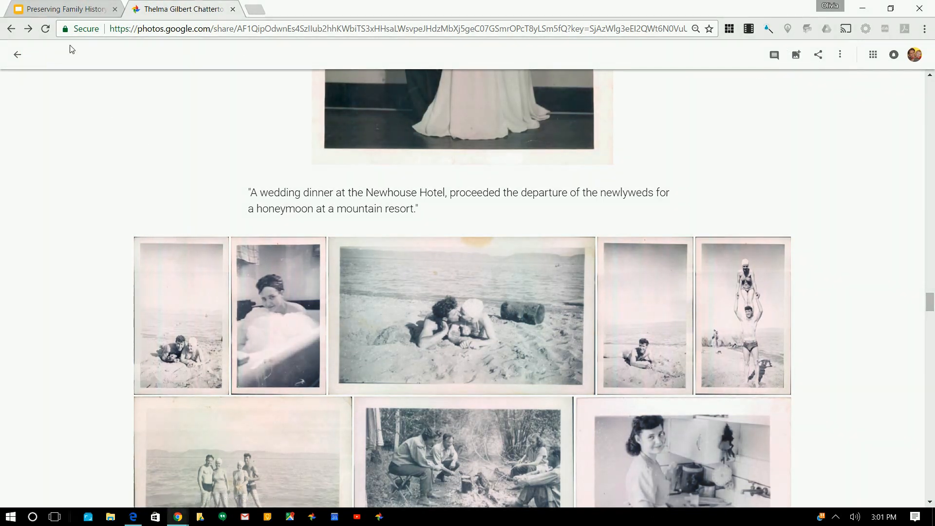
# Leave the album for the full photo library and scroll back to the September 1944 photos
pyautogui.click(16, 55)
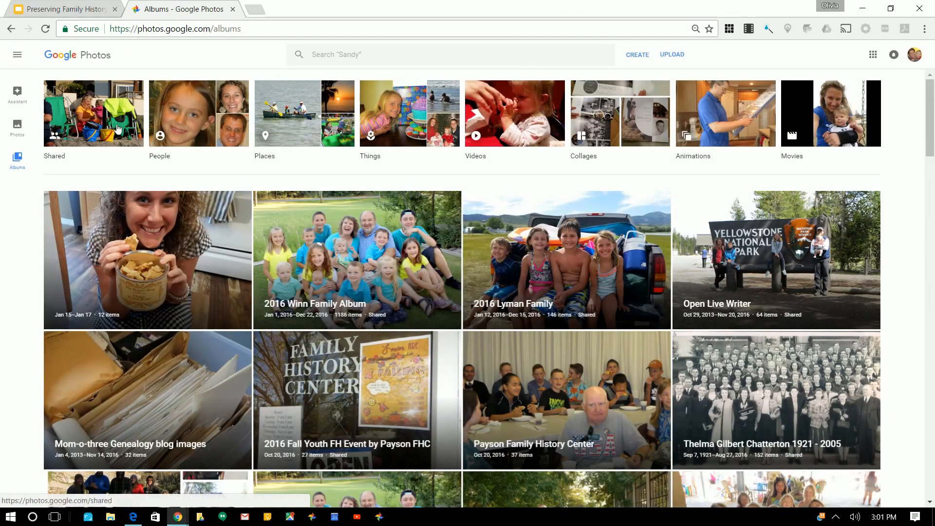
pyautogui.click(18, 130)
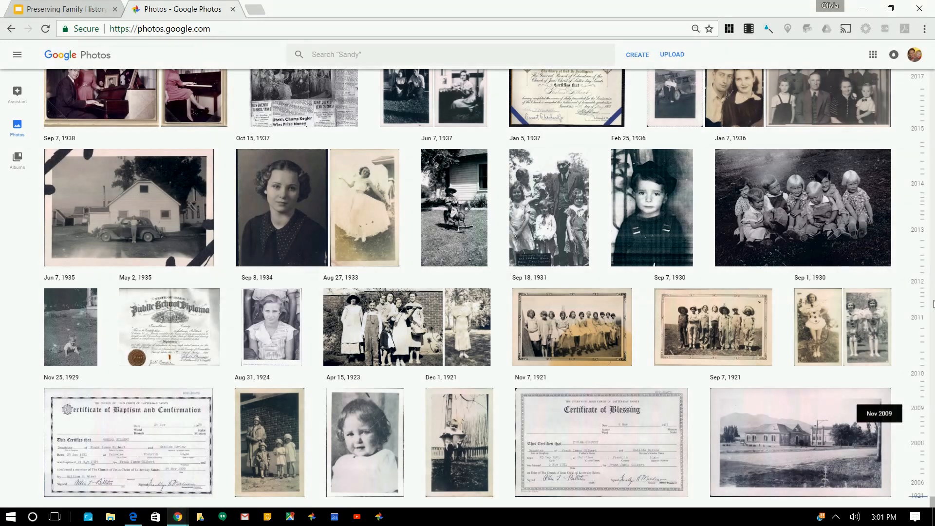
pyautogui.scroll(4, 518, 224)
pyautogui.scroll(15, 516, 223)
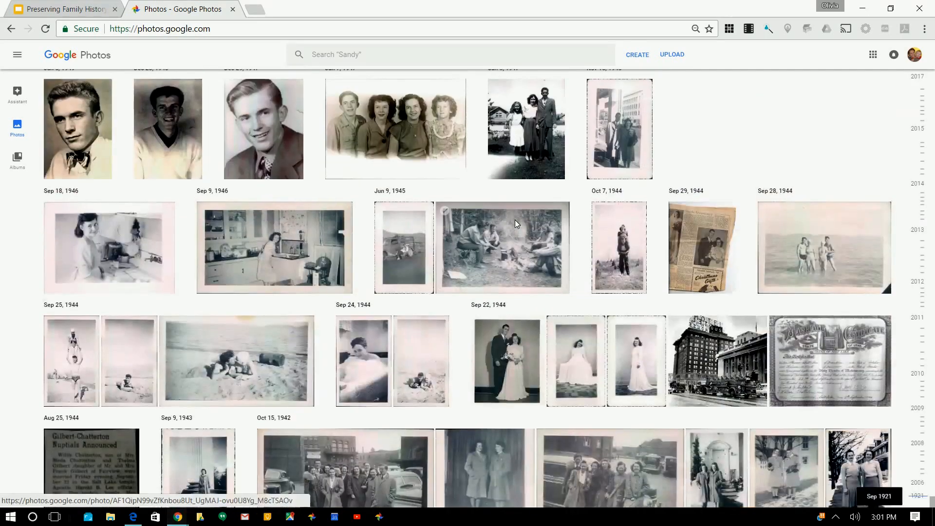
# Select the Sep 24–25, 1944 photos, review the add options without adding, then go to Albums
pyautogui.click(52, 324)
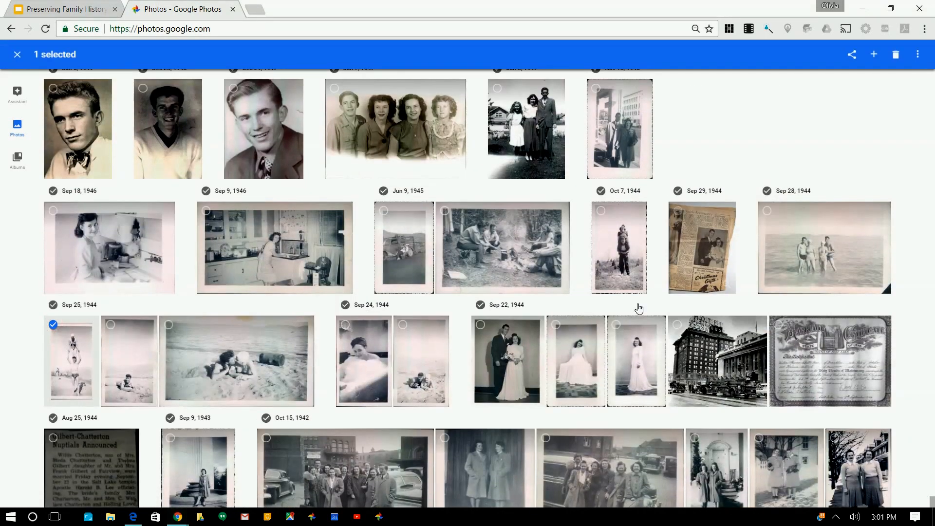
pyautogui.keyDown('shift'); pyautogui.click(430, 356); pyautogui.keyUp('shift')
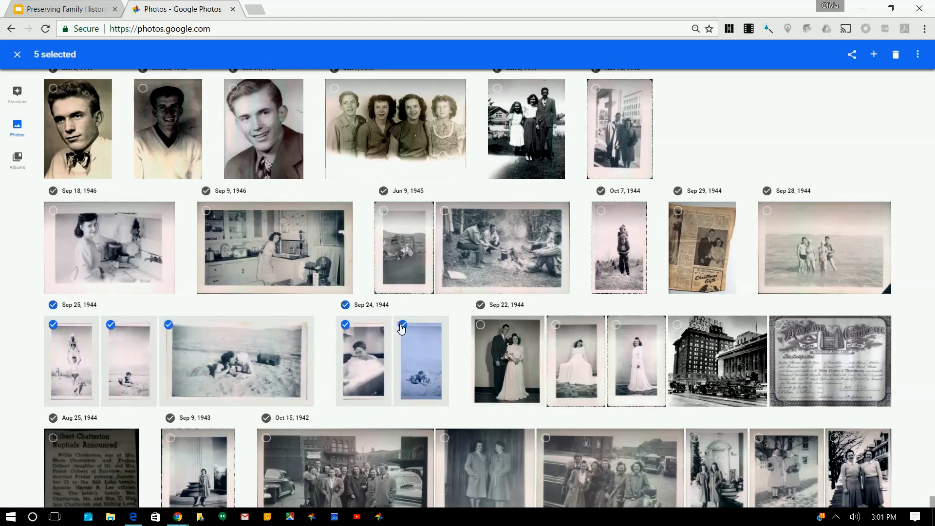
pyautogui.click(874, 55)
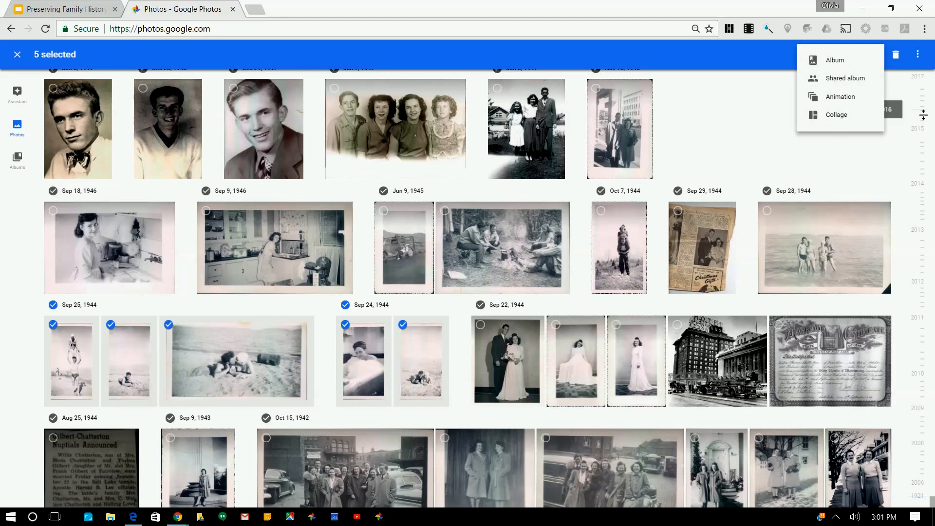
pyautogui.click(838, 131)
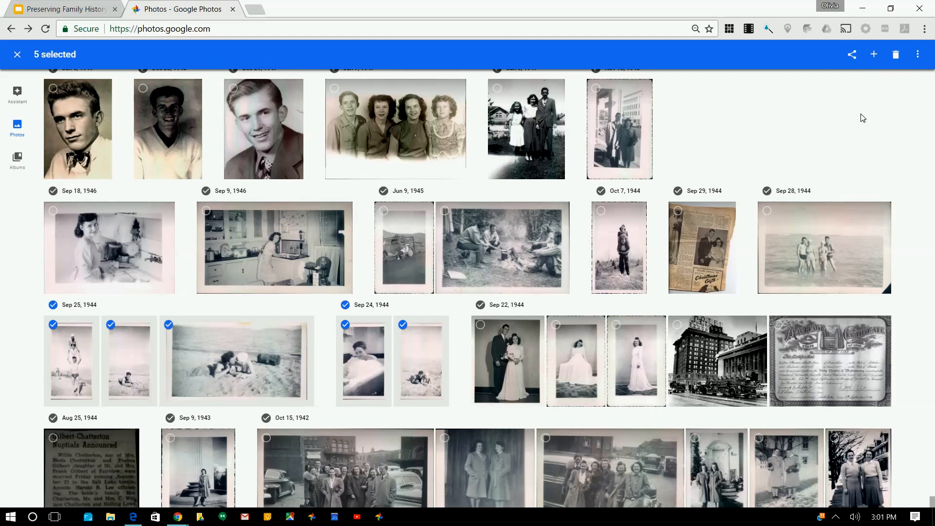
pyautogui.click(879, 59)
pyautogui.click(870, 161)
pyautogui.click(17, 160)
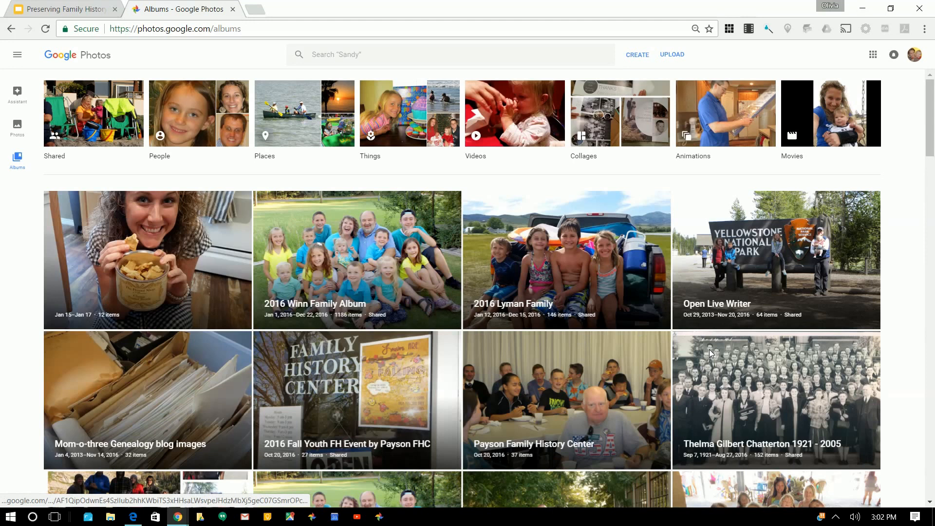
pyautogui.click(737, 410)
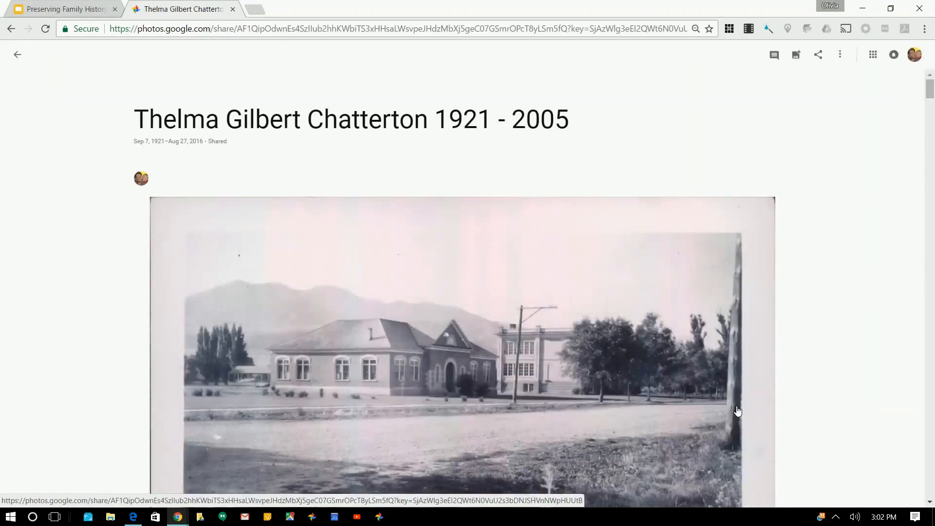
pyautogui.scroll(-3, 842, 363)
pyautogui.scroll(-15, 843, 363)
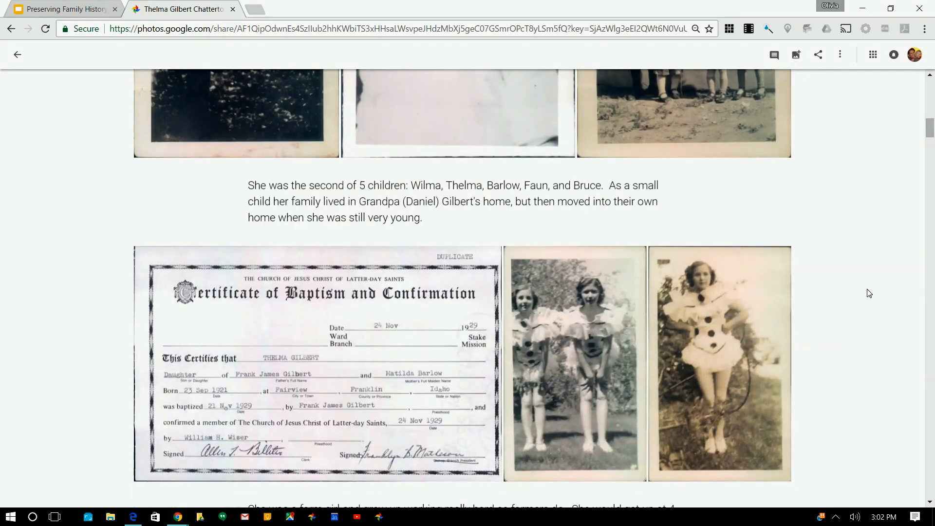
pyautogui.scroll(-8, 869, 293)
pyautogui.scroll(-20, 868, 293)
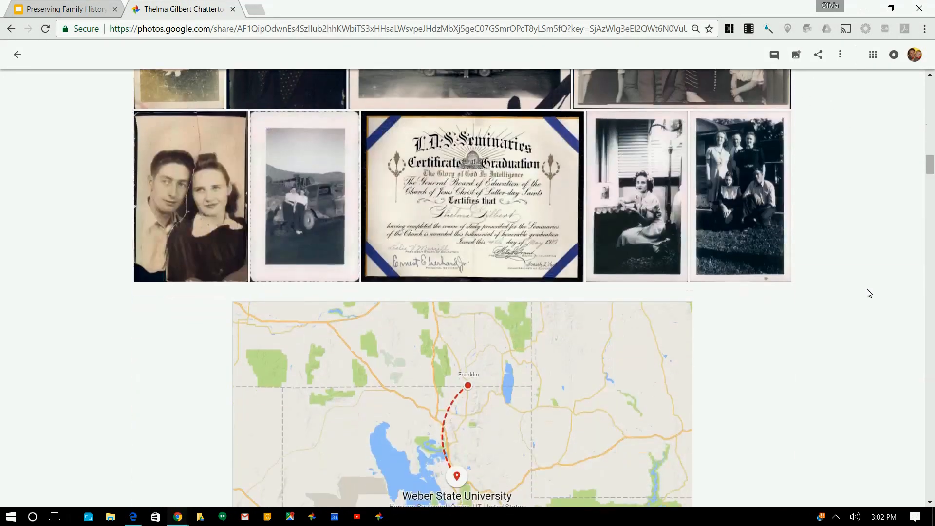
pyautogui.scroll(-5, 869, 293)
pyautogui.scroll(20, 864, 291)
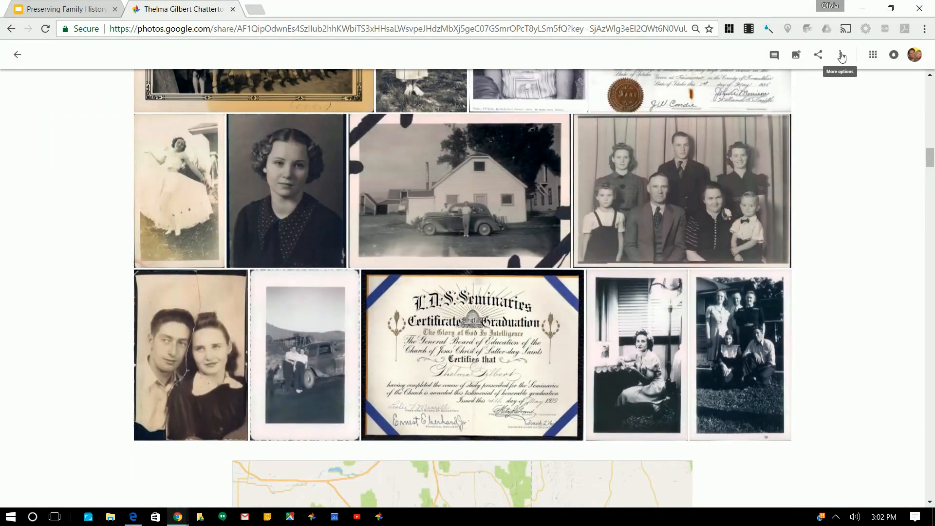
pyautogui.click(840, 55)
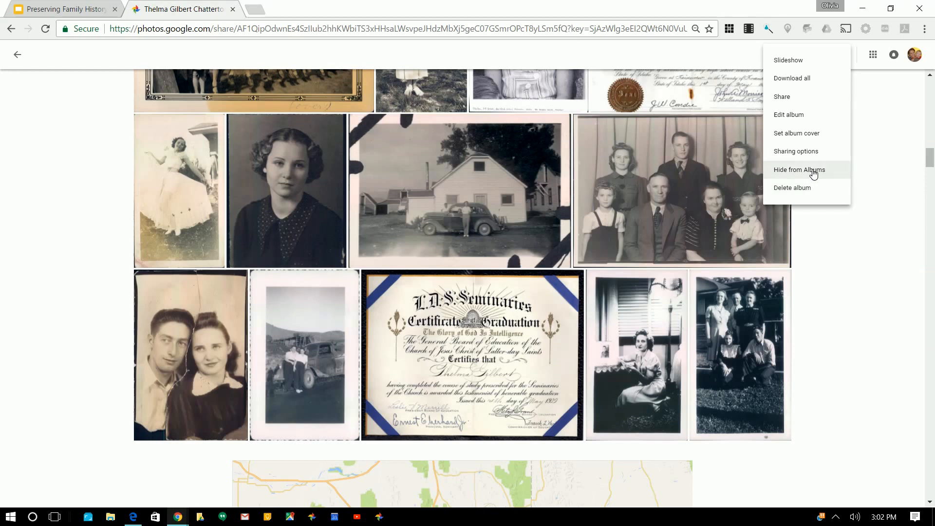
# Dismiss the album options menu and preview the album's sharing choices without changing them
pyautogui.click(871, 134)
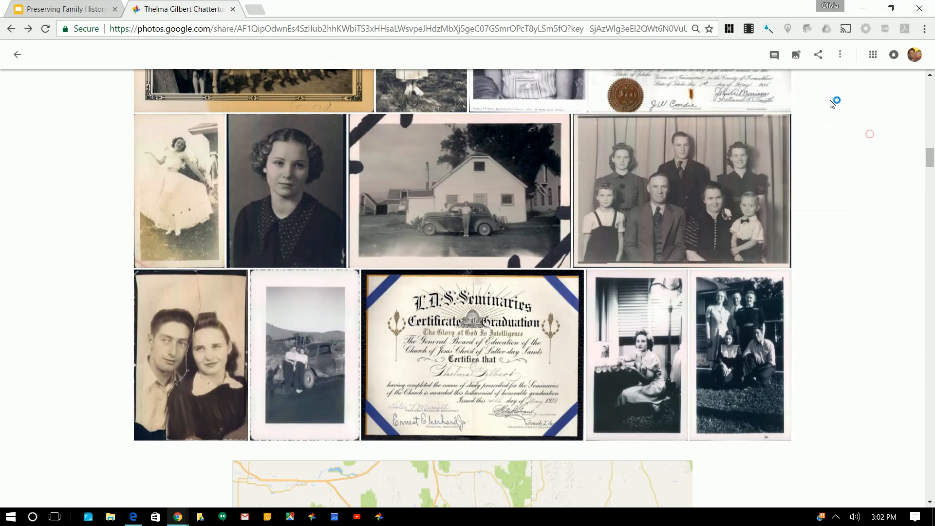
pyautogui.click(819, 55)
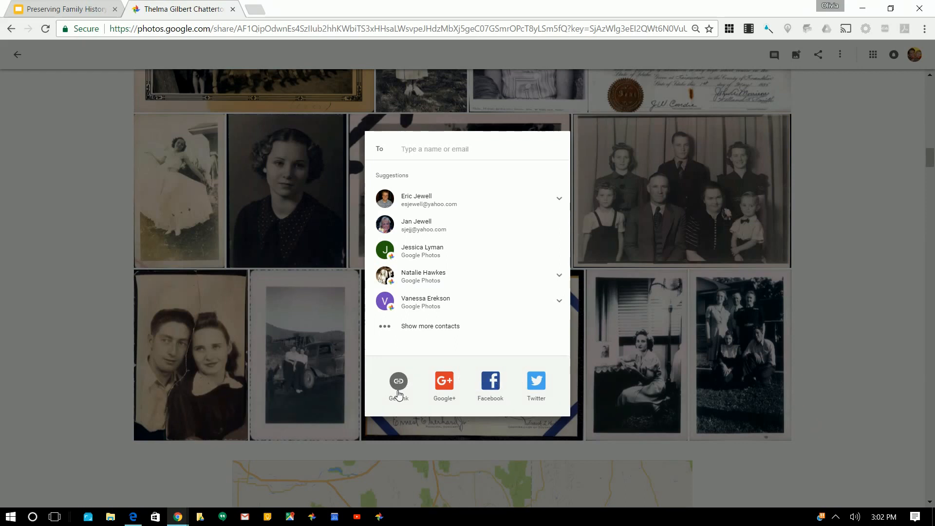
pyautogui.click(865, 165)
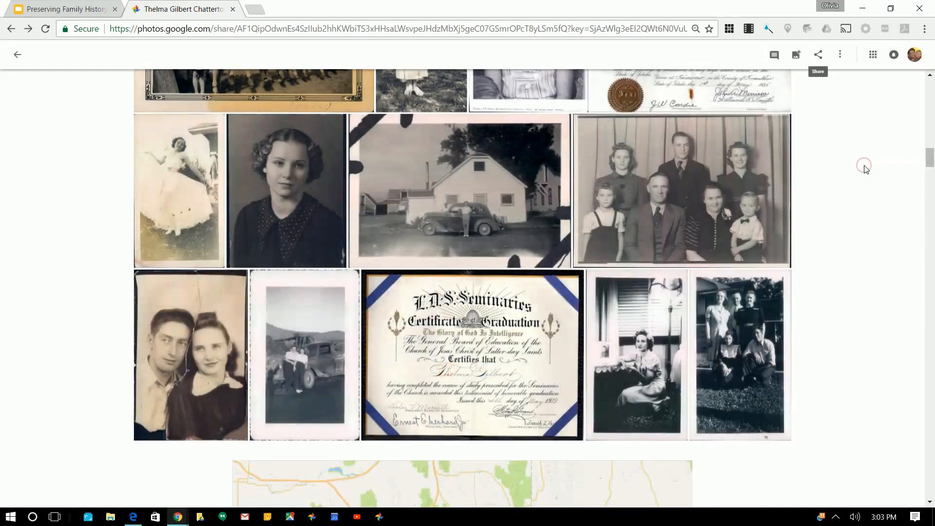
# Check the signed-in account, then load the Google home page from the address bar
pyautogui.click(915, 54)
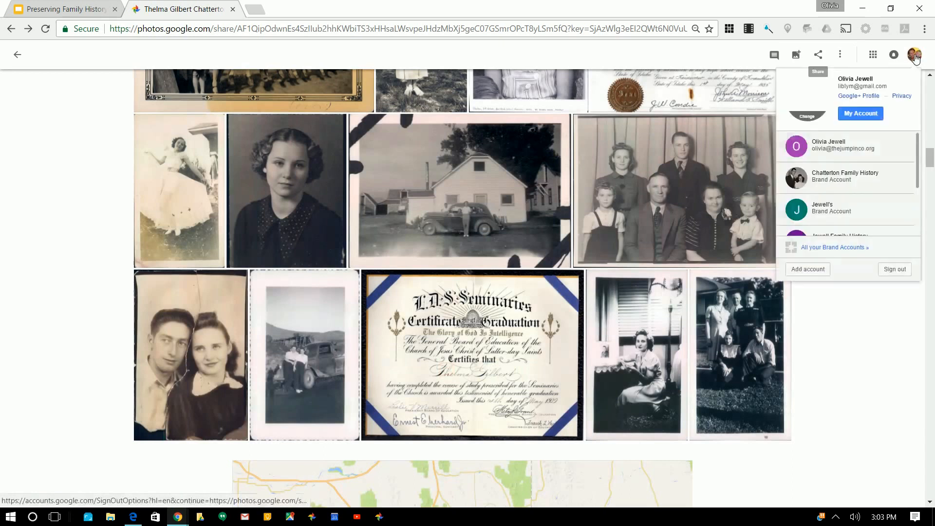
pyautogui.moveTo(930, 156); pyautogui.dragTo(930, 86)
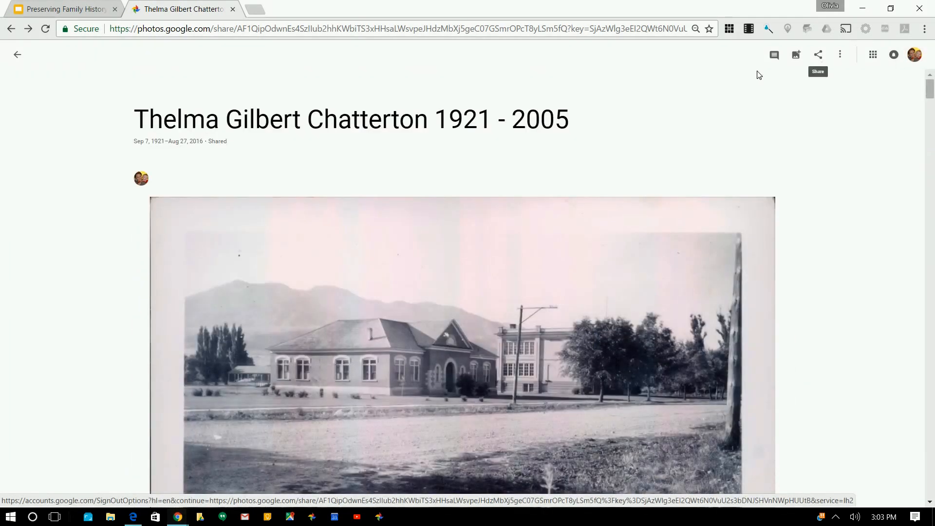
pyautogui.click(560, 31)
pyautogui.write('googl')
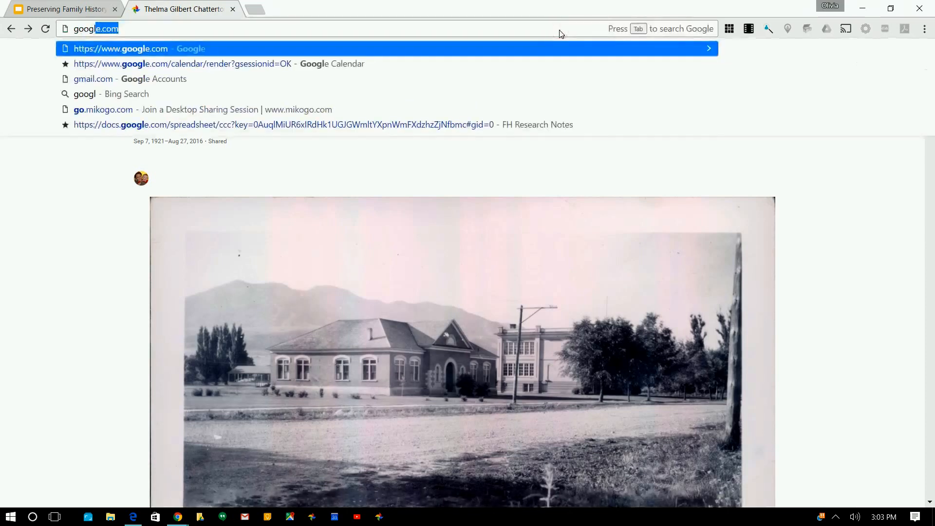
pyautogui.press('Return')
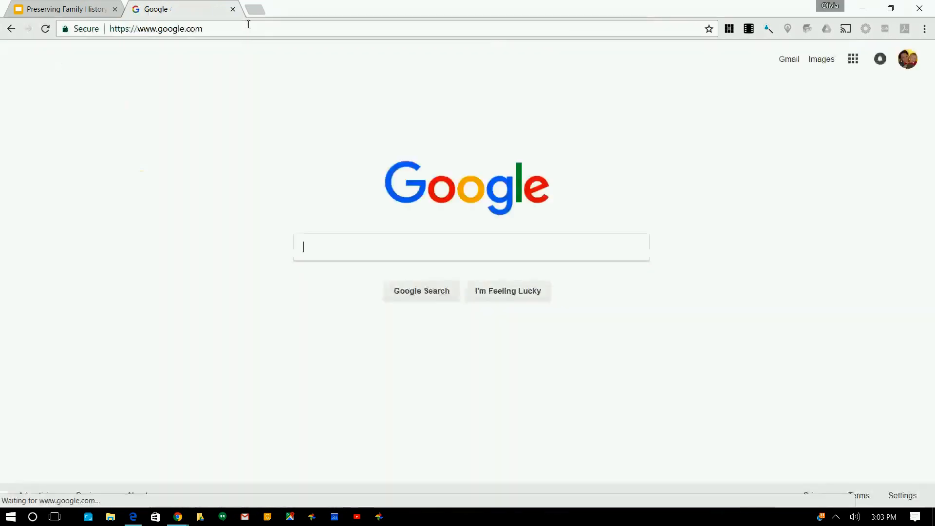
# Search the web for 'google plus'
pyautogui.click(247, 25)
pyautogui.write('google plus')
pyautogui.press('Return')
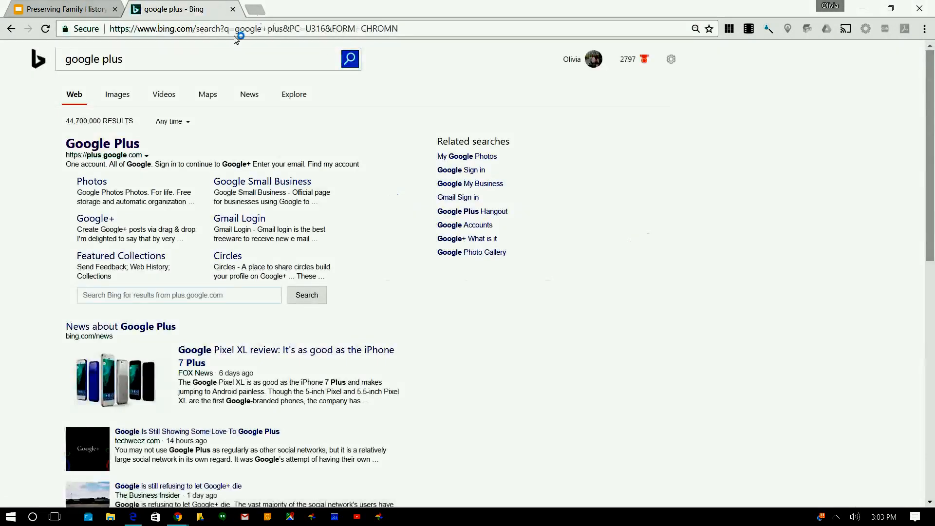
pyautogui.click(115, 146)
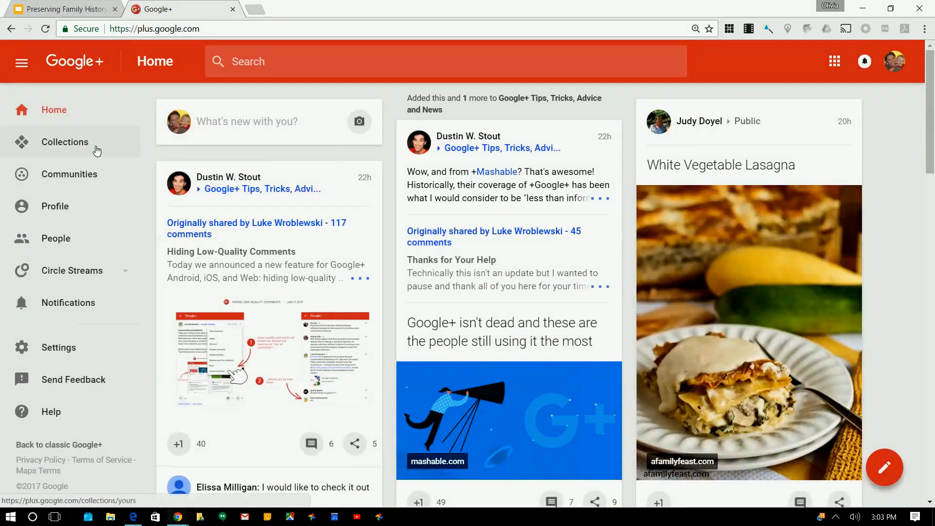
pyautogui.click(75, 150)
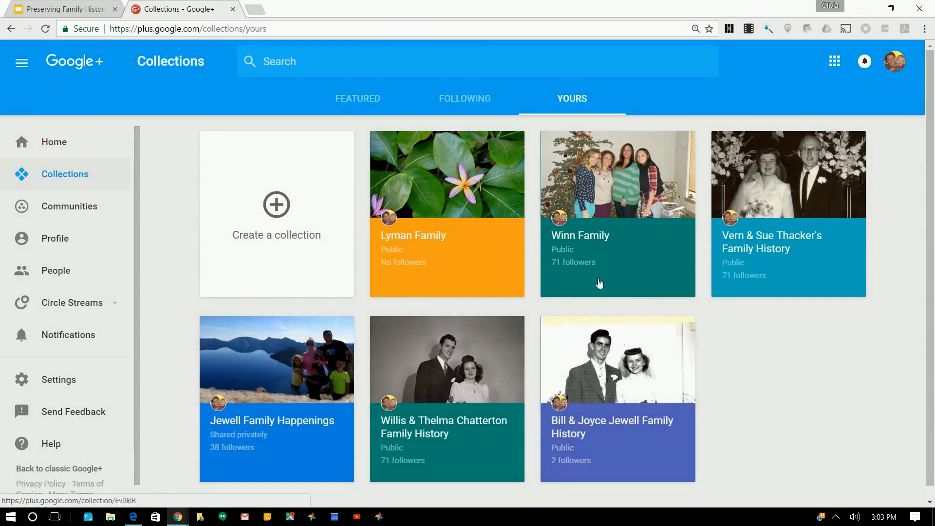
pyautogui.click(448, 403)
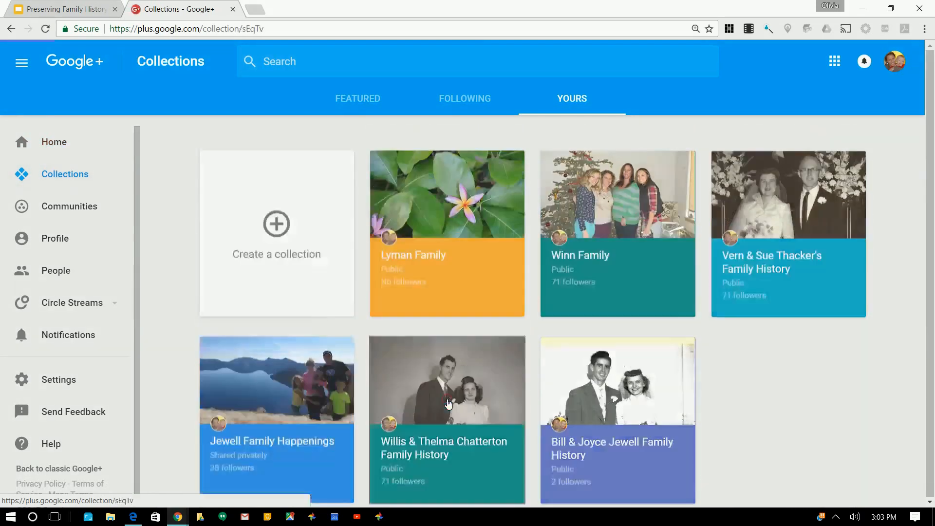